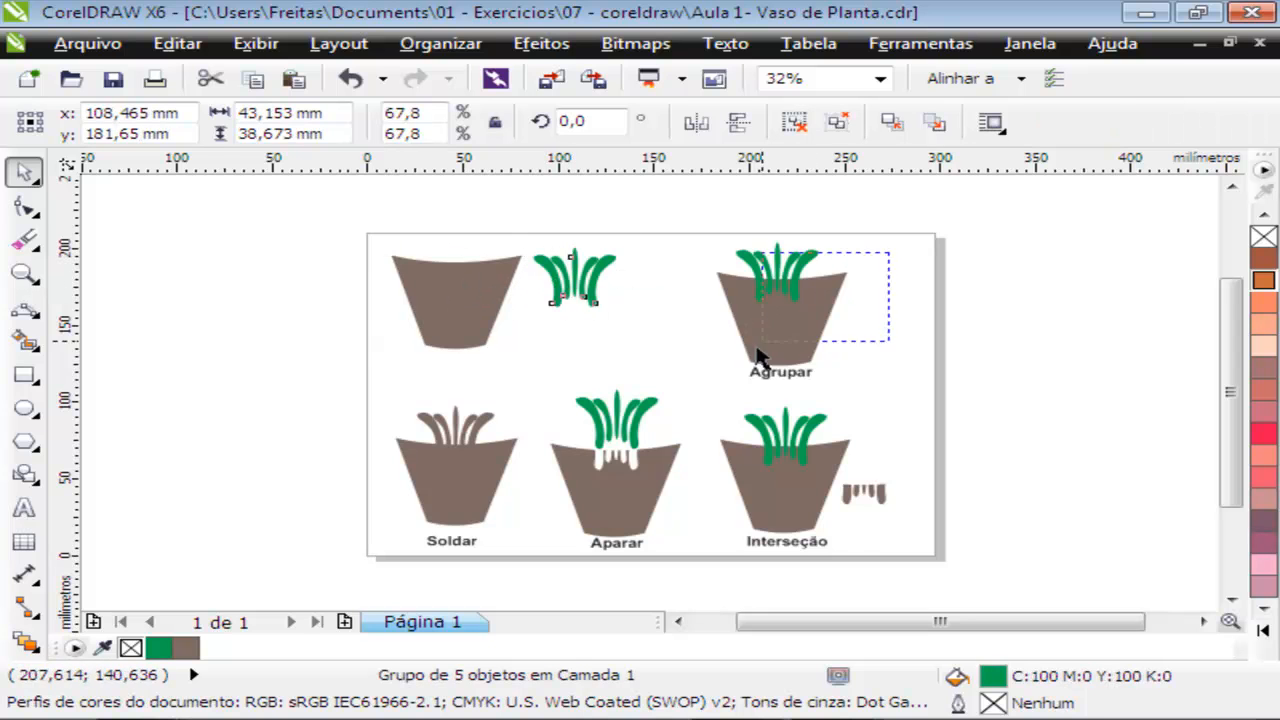
{"action": "left_click_drag", "start_coordinate": [757, 352], "coordinate": [760, 350]}
{"action": "left_click", "coordinate": [822, 497]}
{"action": "left_click", "coordinate": [493, 472]}
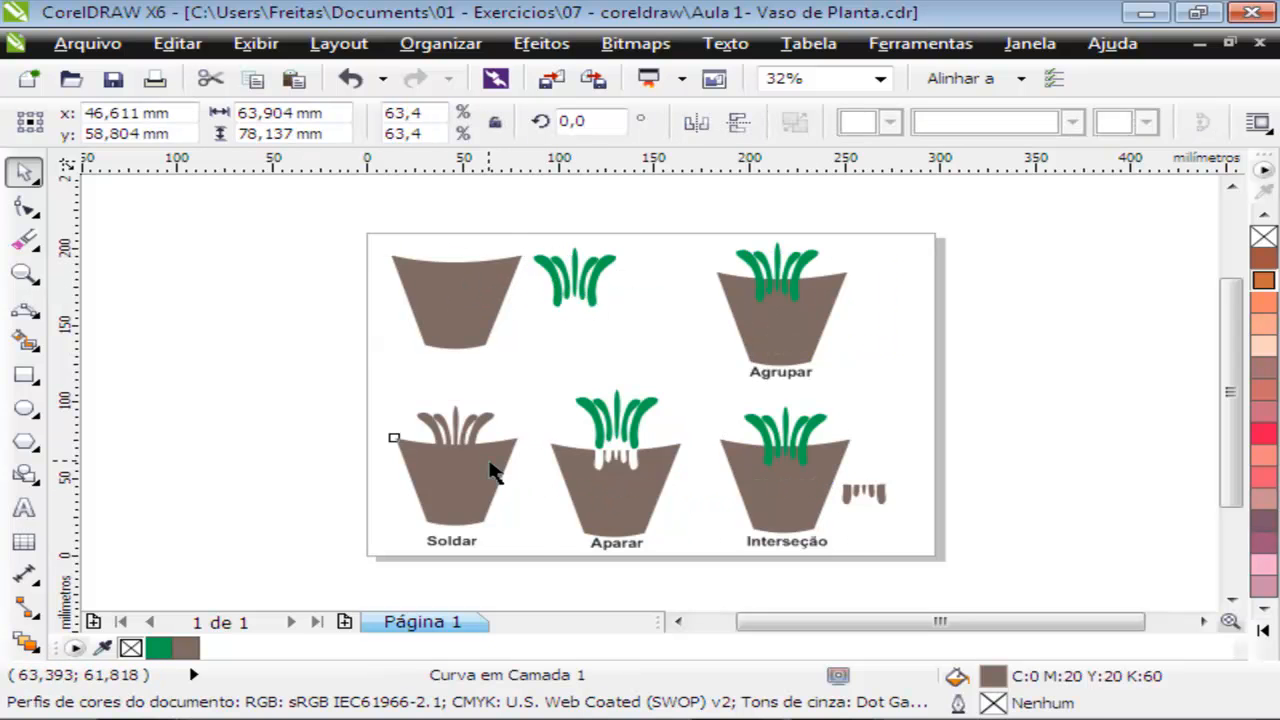
{"action": "left_click_drag", "start_coordinate": [359, 241], "coordinate": [621, 331]}
{"action": "left_click_drag", "start_coordinate": [670, 365], "coordinate": [631, 363]}
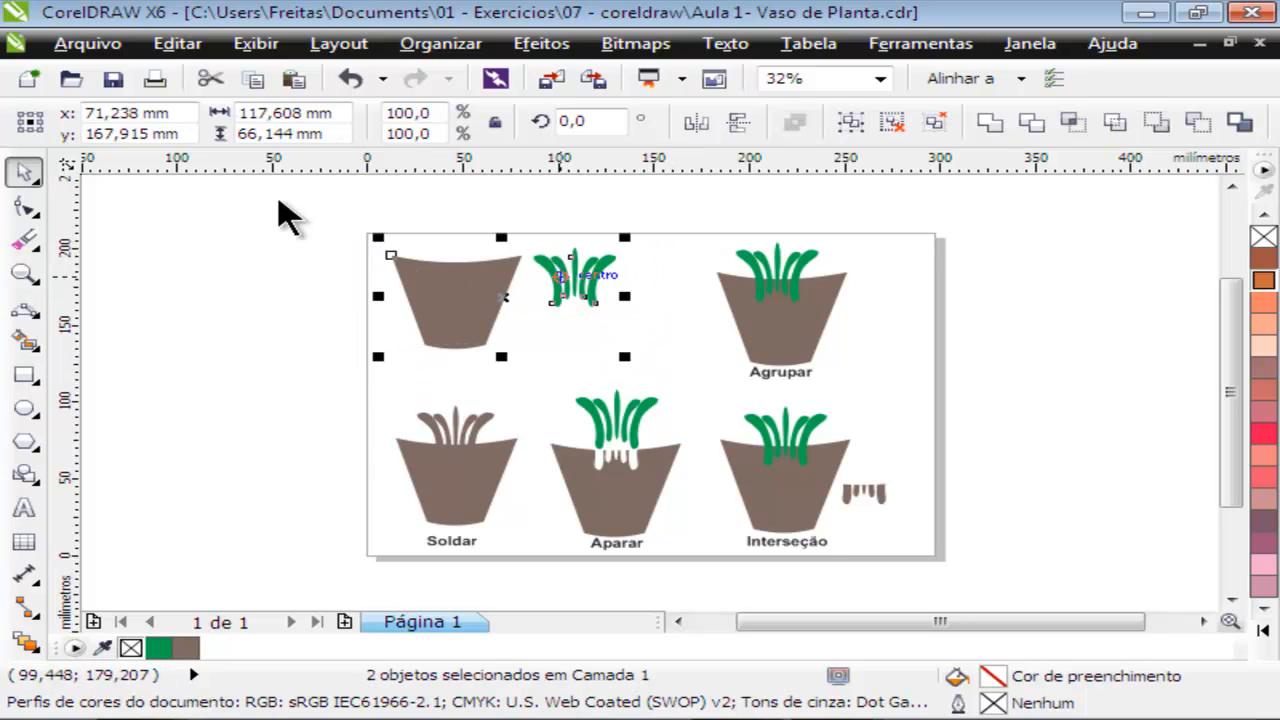
{"action": "left_click", "coordinate": [301, 236]}
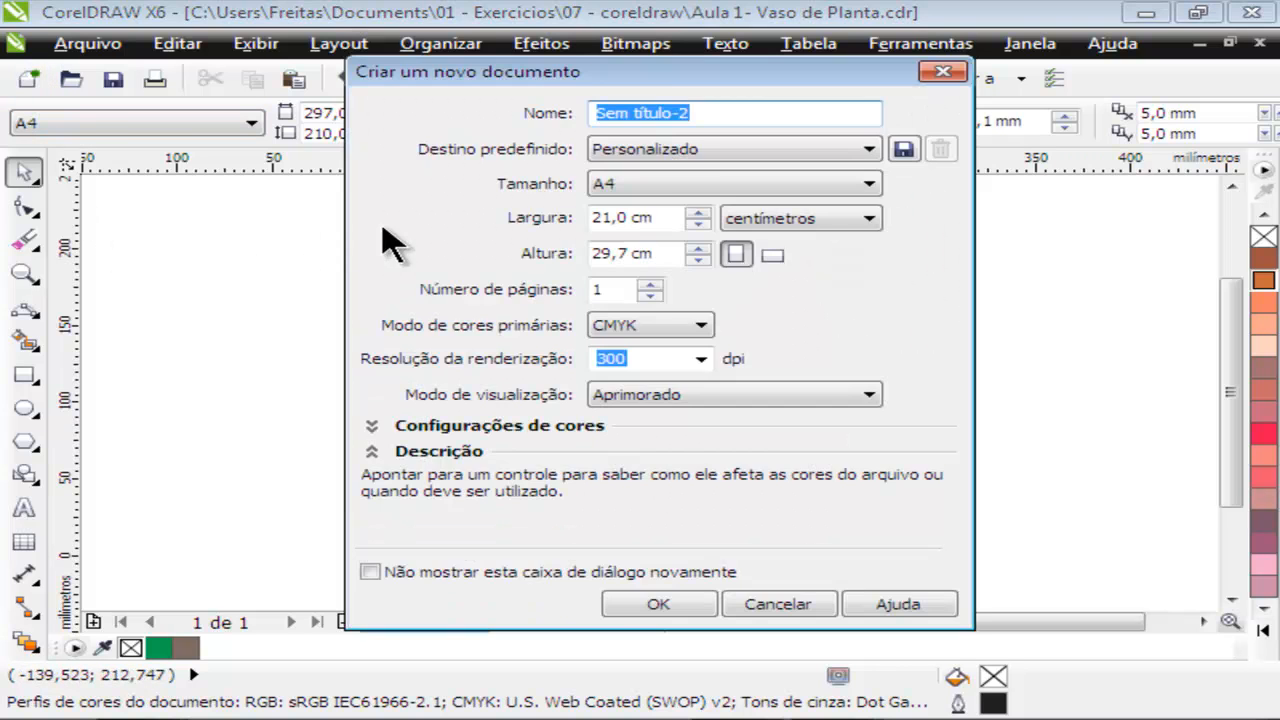
- Create a new A4 document in CMYK at 300 dpi and set its page orientation to landscape
{"action": "mouse_move", "coordinate": [657, 85]}
{"action": "left_mouse_down"}
{"action": "mouse_move", "coordinate": [980, 163]}
{"action": "mouse_move", "coordinate": [905, 474]}
{"action": "mouse_move", "coordinate": [543, 377]}
{"action": "mouse_move", "coordinate": [648, 108]}
{"action": "mouse_move", "coordinate": [638, 98]}
{"action": "left_mouse_up"}
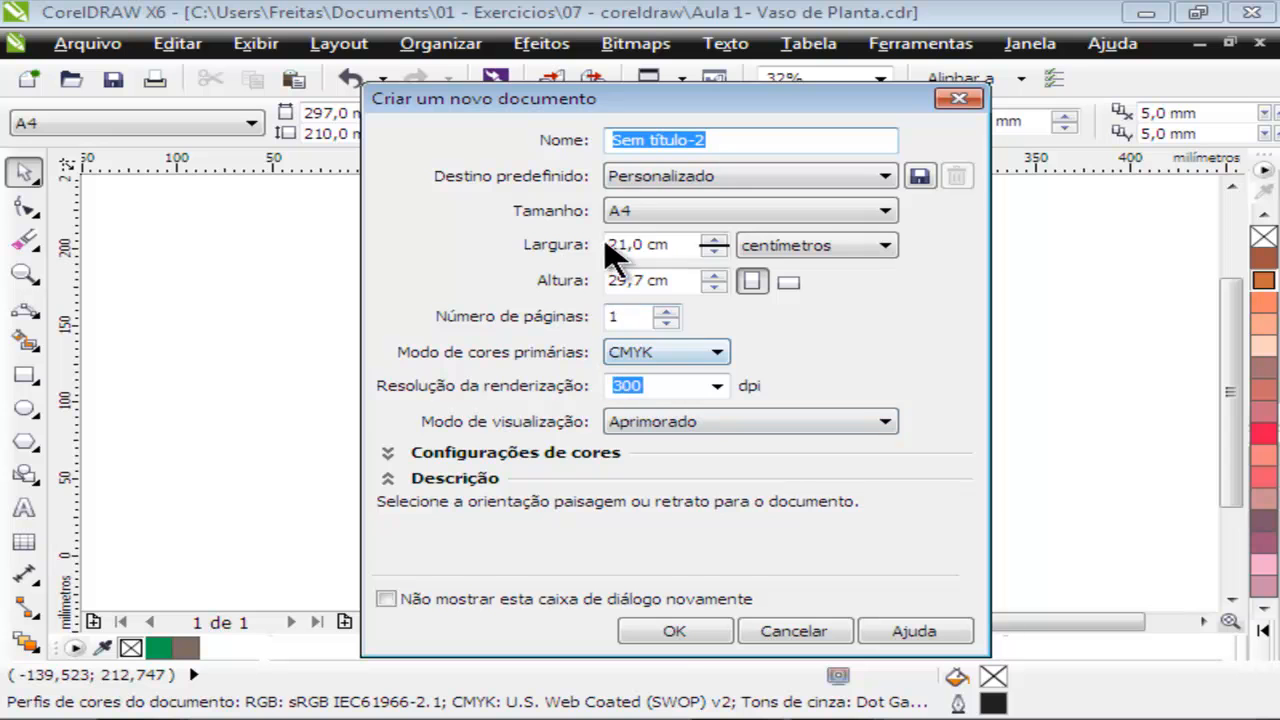
{"action": "left_click", "coordinate": [674, 631]}
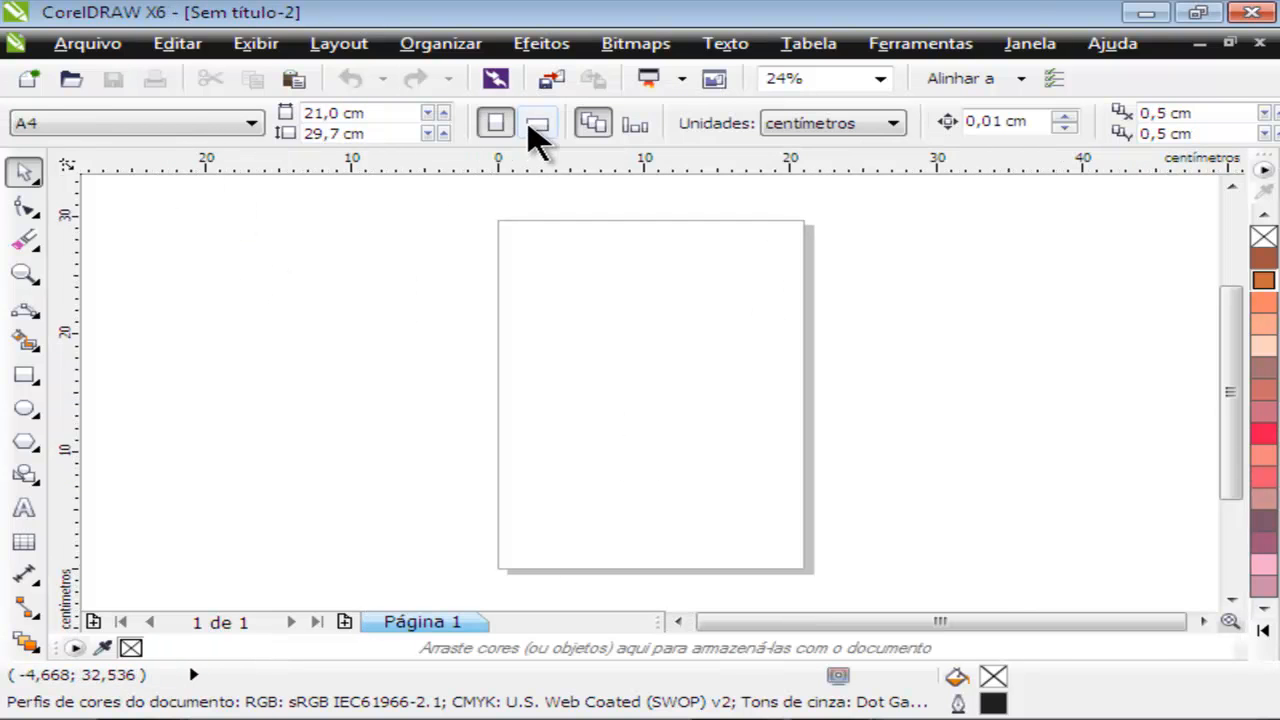
{"action": "left_click", "coordinate": [537, 123]}
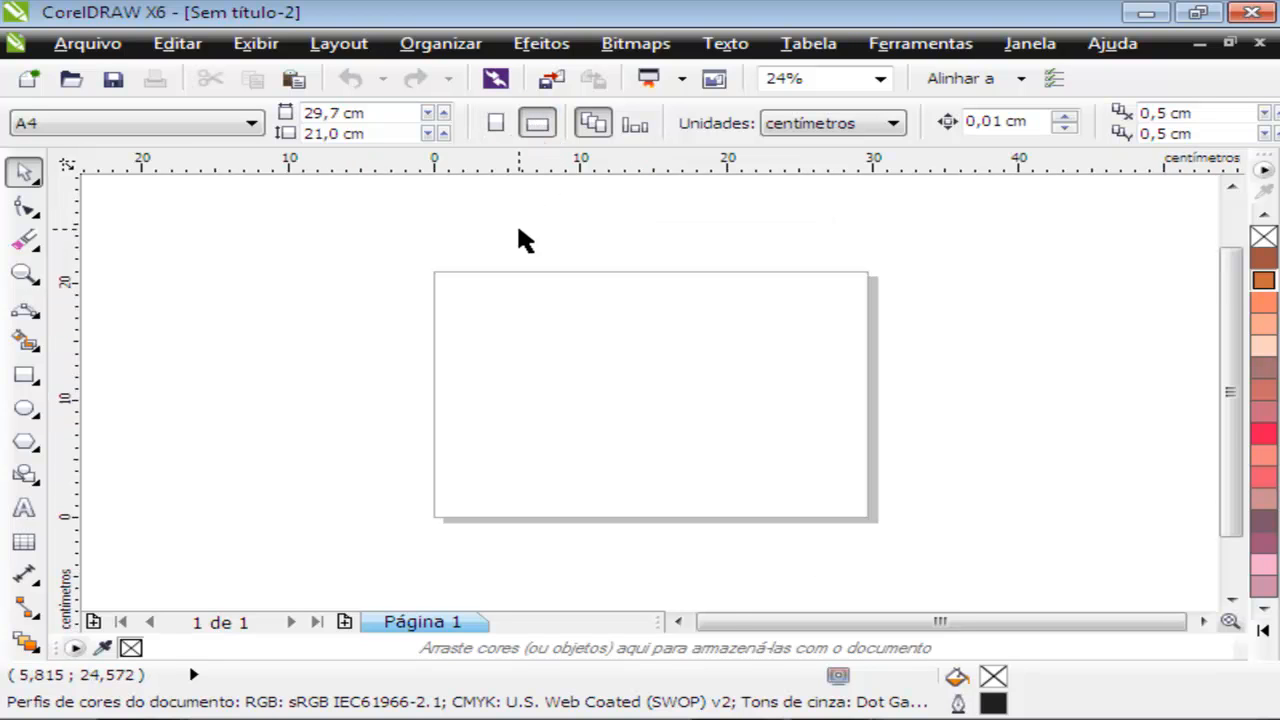
- Draw a rectangle about 8.8 cm wide and 9.6 cm high in the lower-left part of the page
{"action": "key", "text": "shift+F4"}
{"action": "left_click", "coordinate": [24, 374]}
{"action": "mouse_move", "coordinate": [443, 353]}
{"action": "left_mouse_down"}
{"action": "mouse_move", "coordinate": [586, 503]}
{"action": "mouse_move", "coordinate": [611, 501]}
{"action": "left_mouse_up"}
- Convert the rectangle to curves and move its two bottom nodes inward to form a tapered pot
{"action": "left_click", "coordinate": [28, 212]}
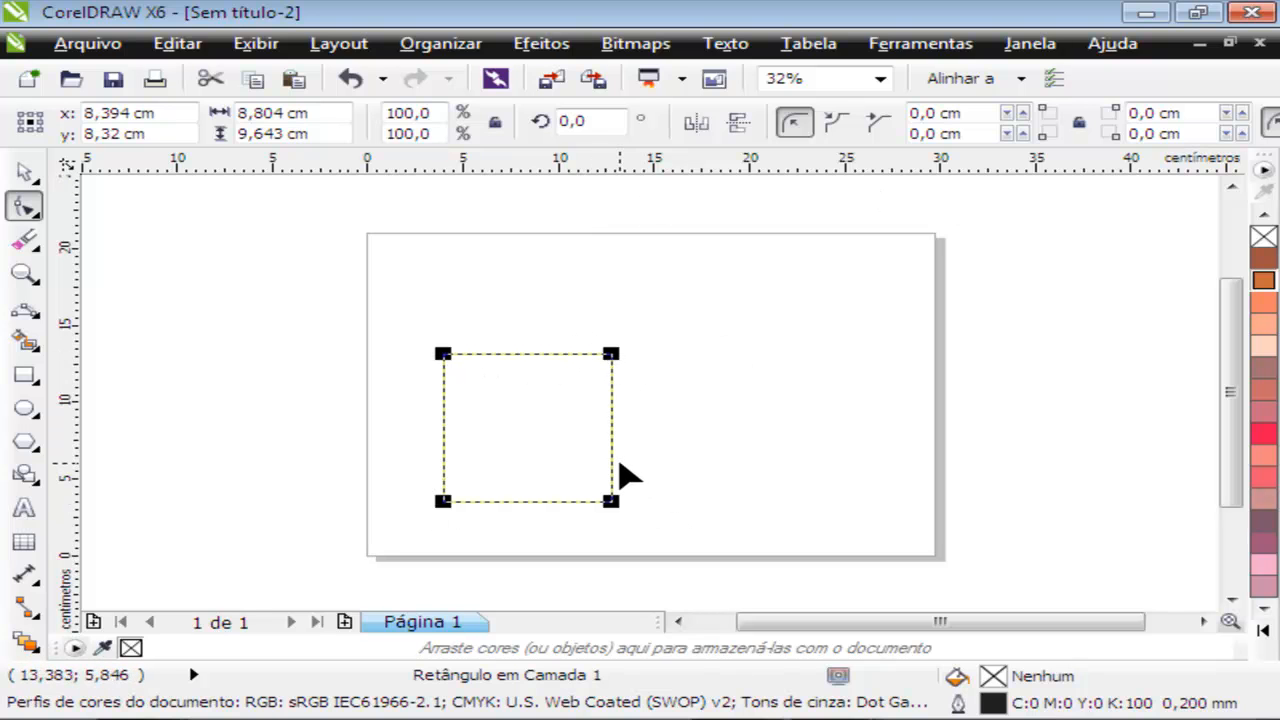
{"action": "key", "text": "ctrl+q"}
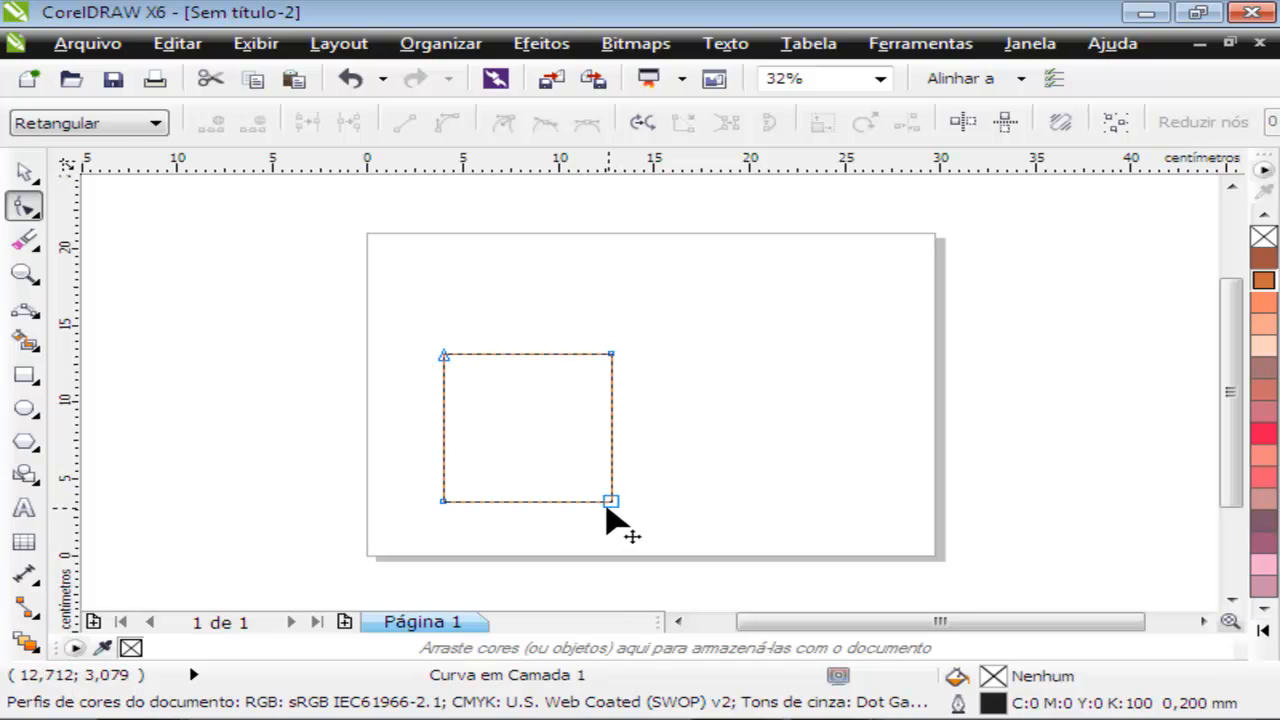
{"action": "left_click_drag", "start_coordinate": [443, 501], "coordinate": [476, 501]}
{"action": "left_click_drag", "start_coordinate": [609, 502], "coordinate": [569, 502]}
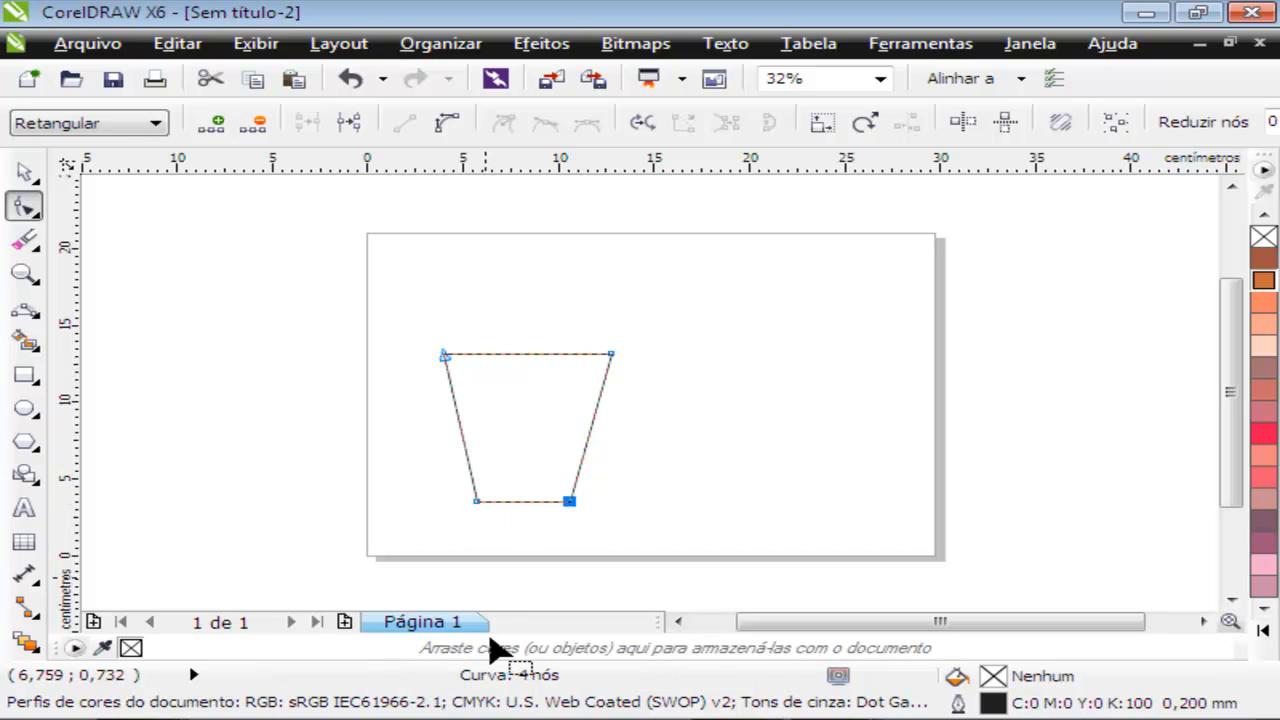
- Convert the pot's top edge to a curve and bend it downward into a concave rim
{"action": "right_click", "coordinate": [517, 355]}
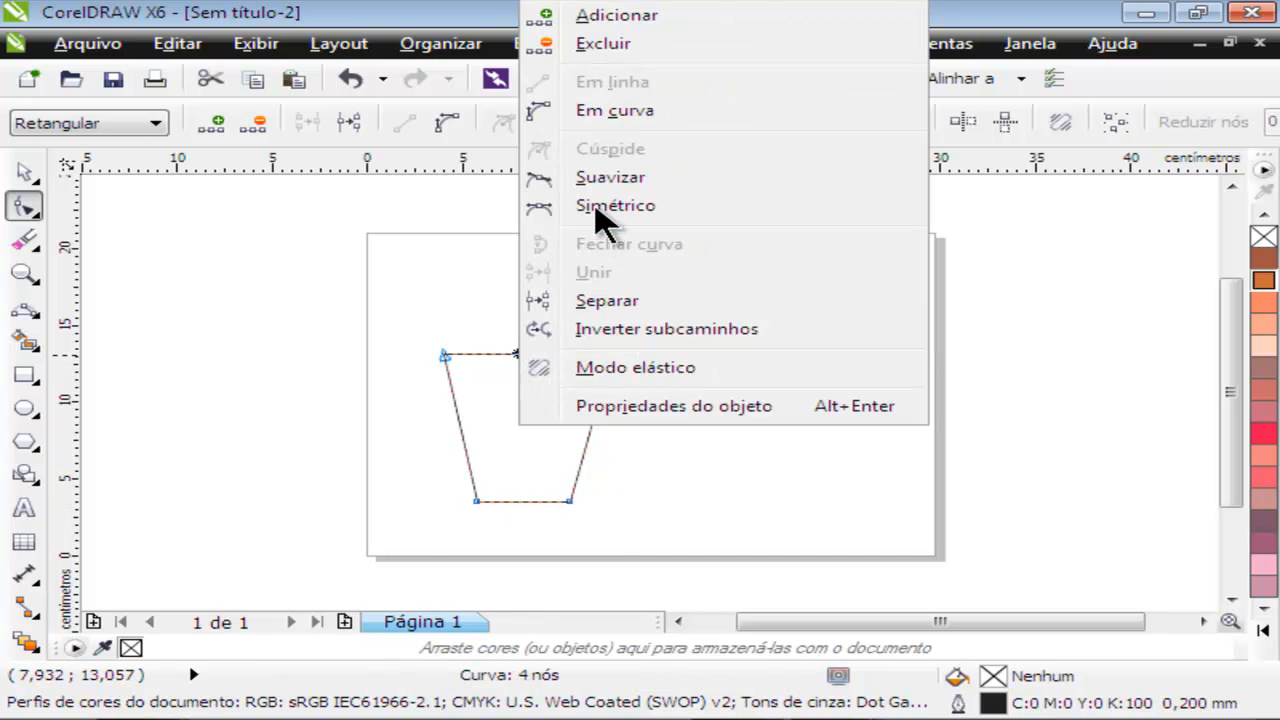
{"action": "left_click", "coordinate": [605, 112]}
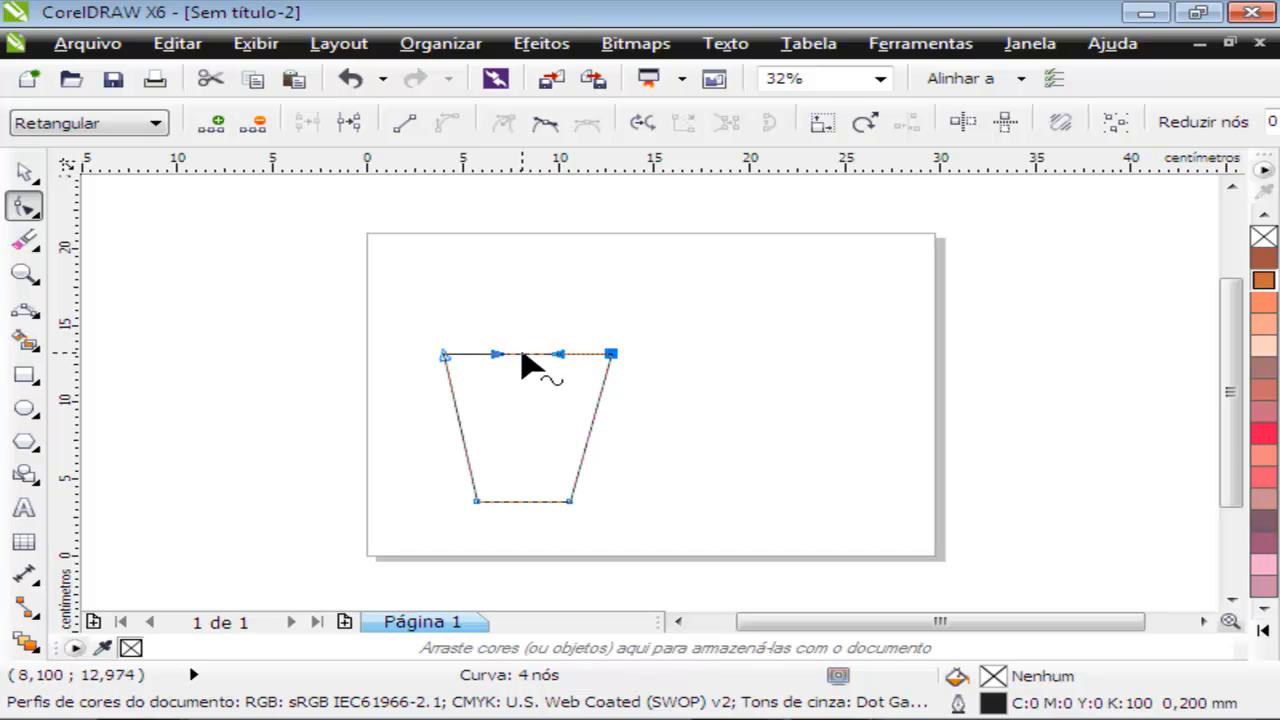
{"action": "left_click_drag", "start_coordinate": [522, 356], "coordinate": [524, 378]}
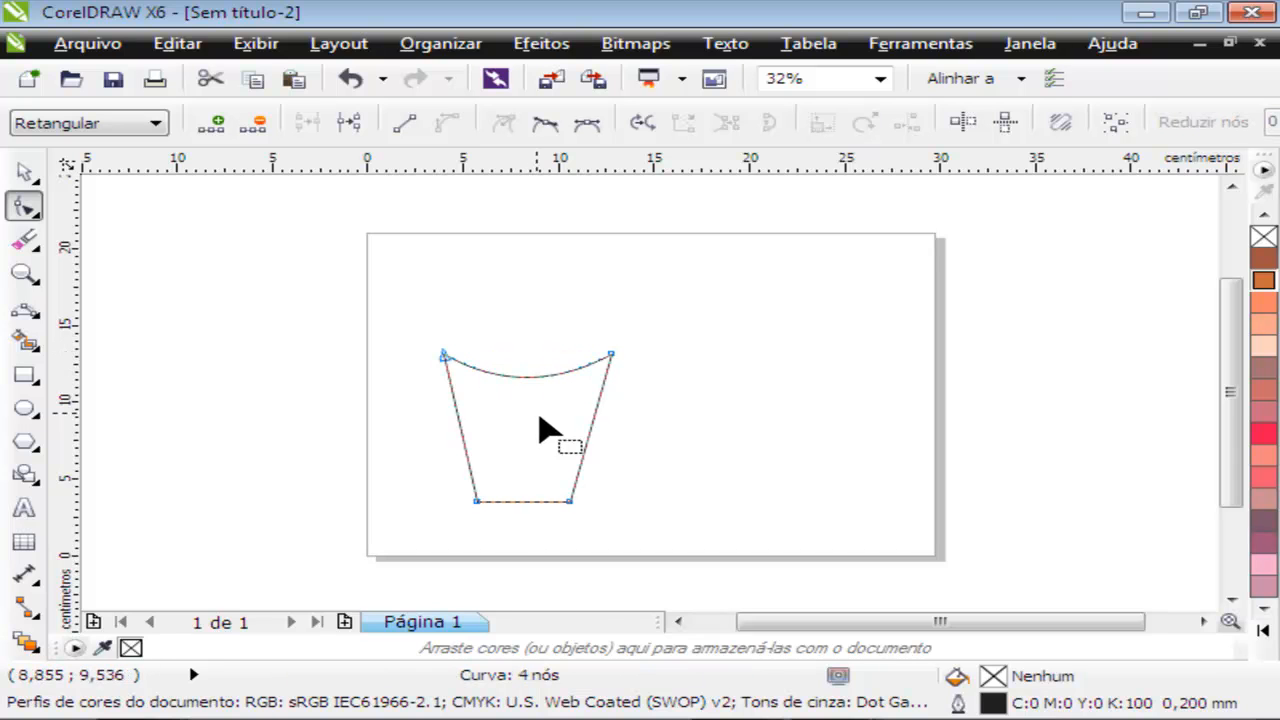
- Close the empty Sem título-1 document and return to the pot drawing in Sem título-2
{"action": "left_click", "coordinate": [1198, 43]}
{"action": "left_click_drag", "start_coordinate": [680, 205], "coordinate": [813, 232]}
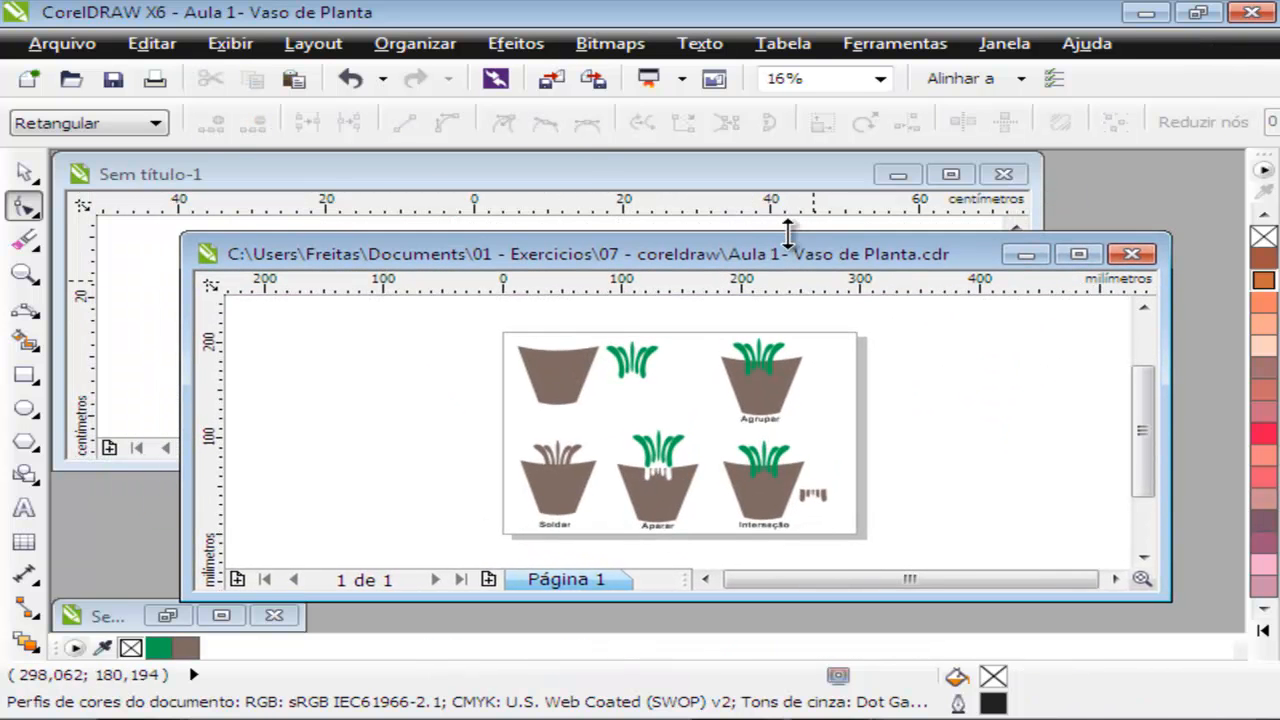
{"action": "left_click", "coordinate": [1025, 254]}
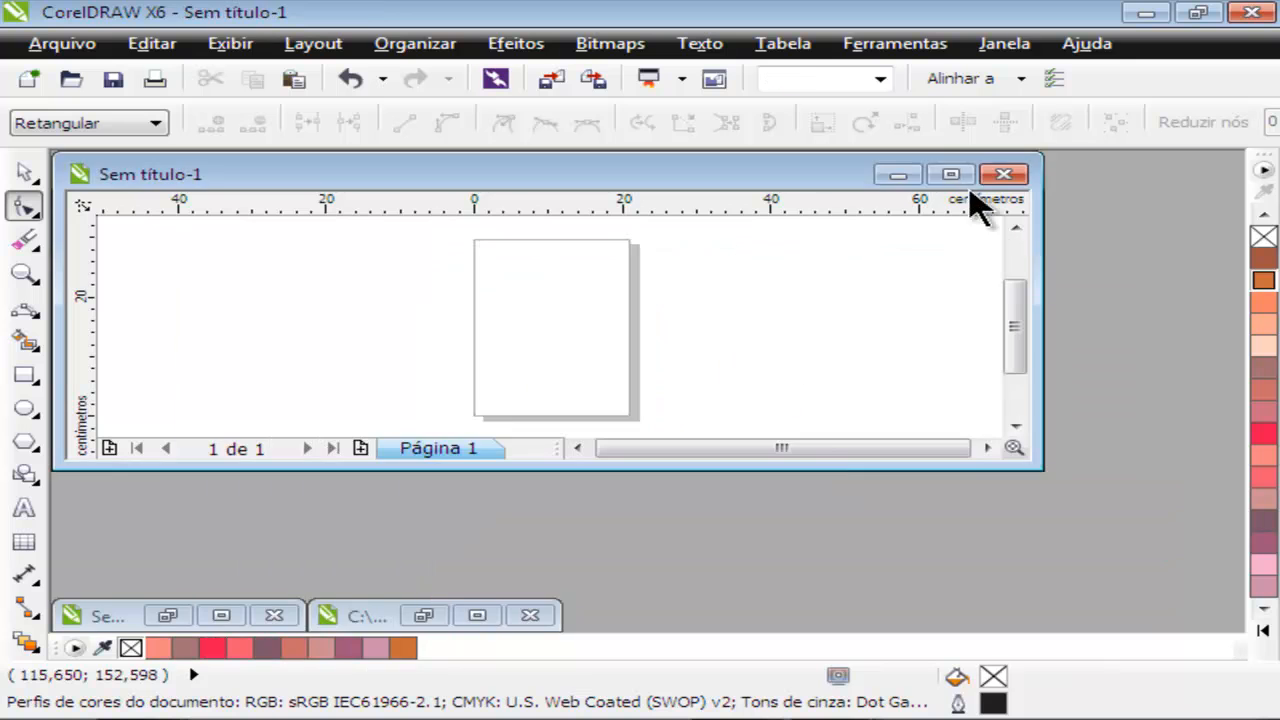
{"action": "left_click", "coordinate": [948, 176]}
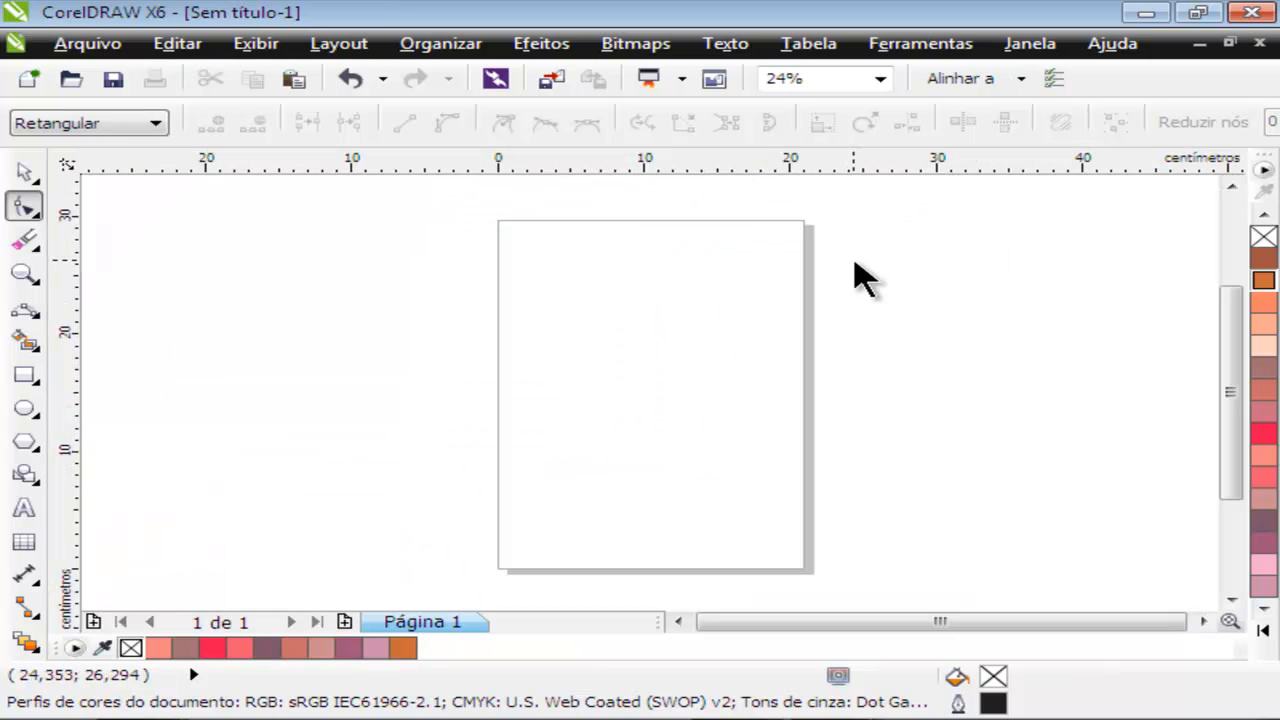
{"action": "left_click", "coordinate": [1258, 45]}
{"action": "left_click", "coordinate": [683, 430]}
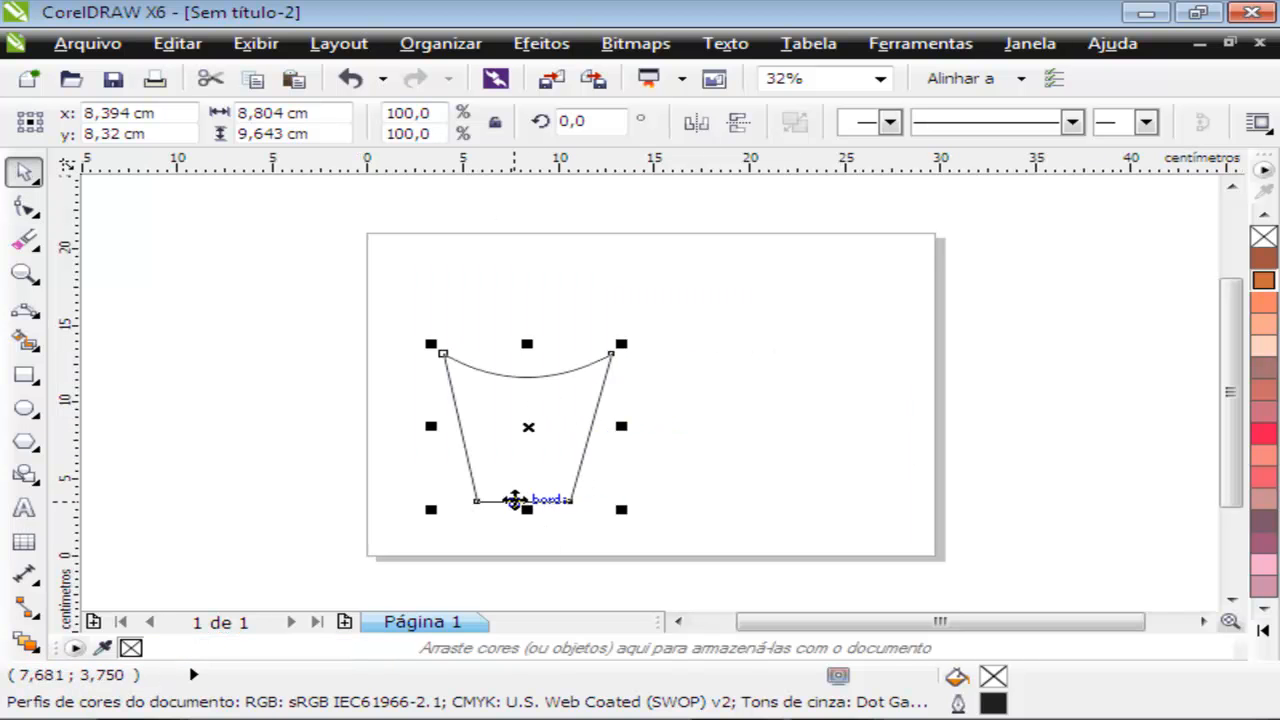
- Convert the pot's bottom edge to a curve and bend it slightly downward
{"action": "left_click", "coordinate": [25, 207]}
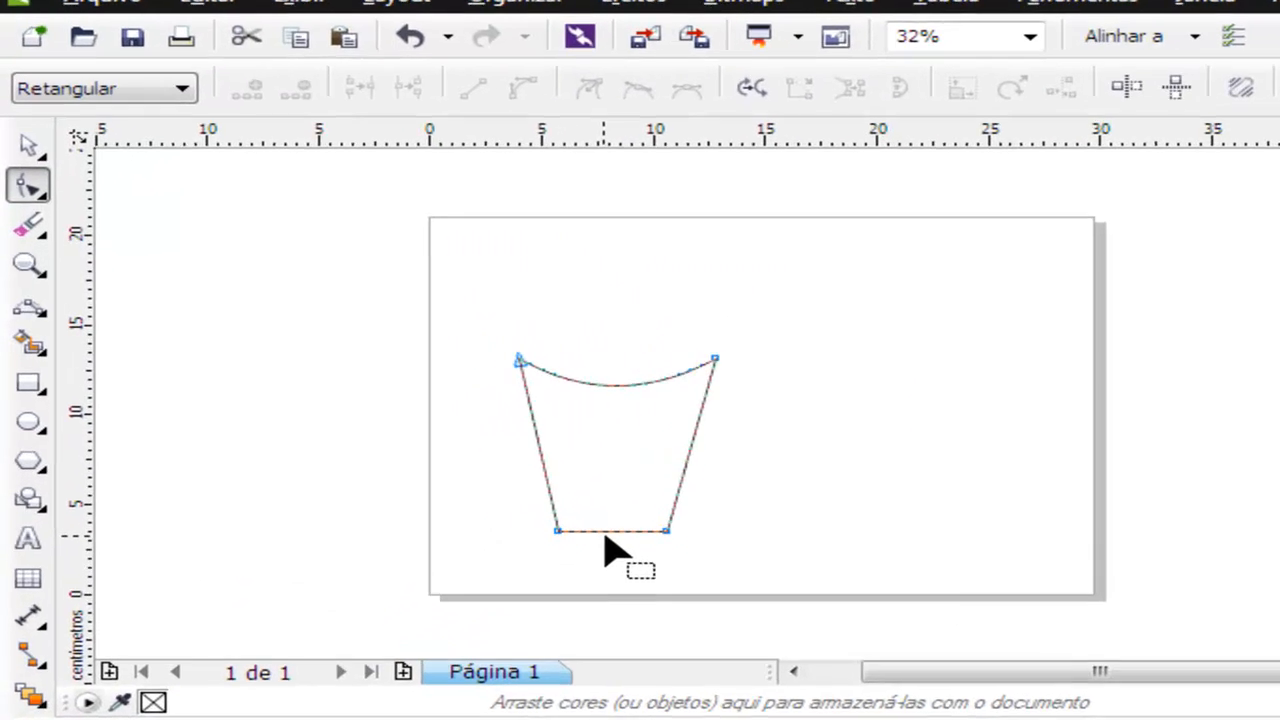
{"action": "right_click", "coordinate": [646, 547]}
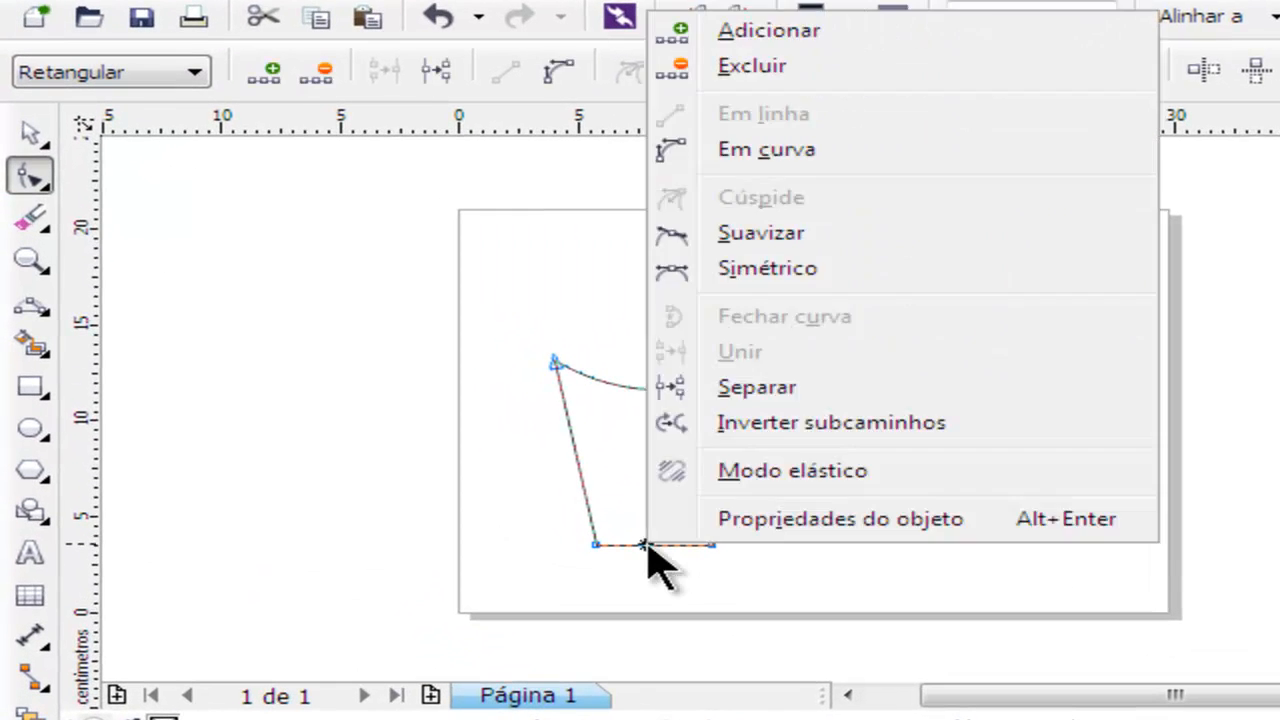
{"action": "left_click", "coordinate": [766, 151]}
{"action": "left_click_drag", "start_coordinate": [646, 547], "coordinate": [654, 563]}
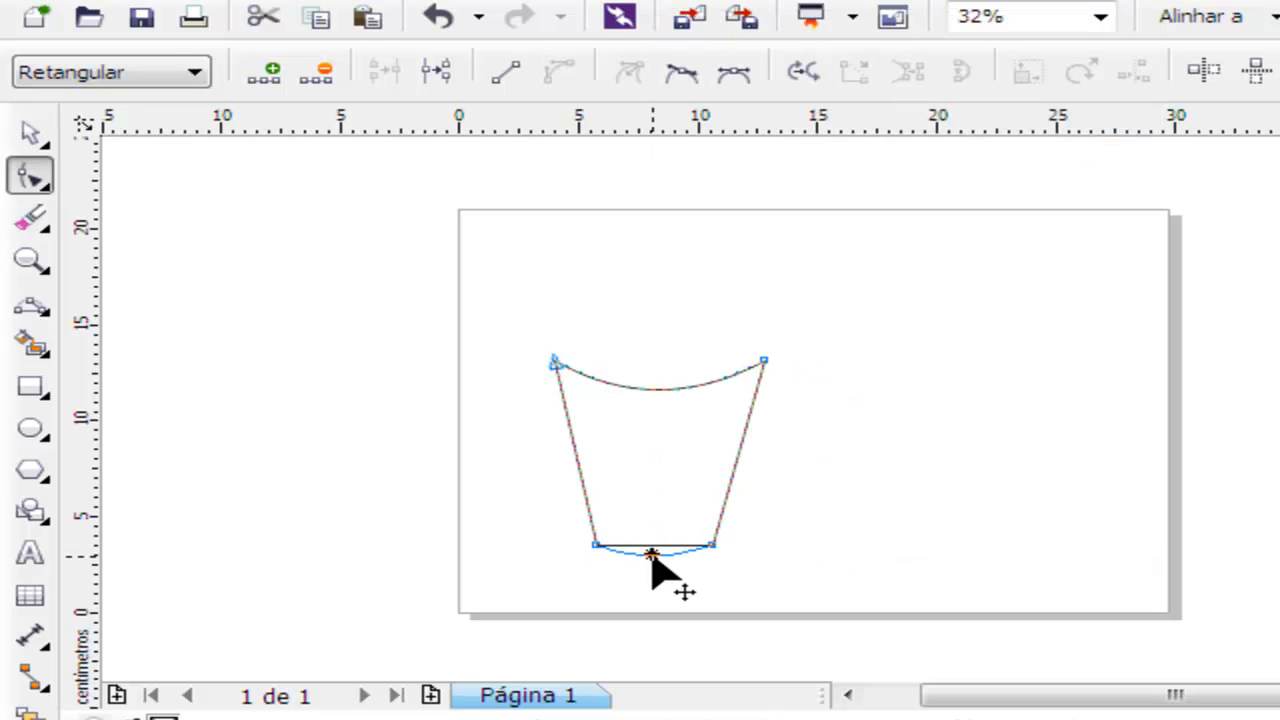
- Move the pot to the page's upper-left corner and resize it to about 9.0 by 8.5 cm
{"action": "left_click", "coordinate": [28, 133]}
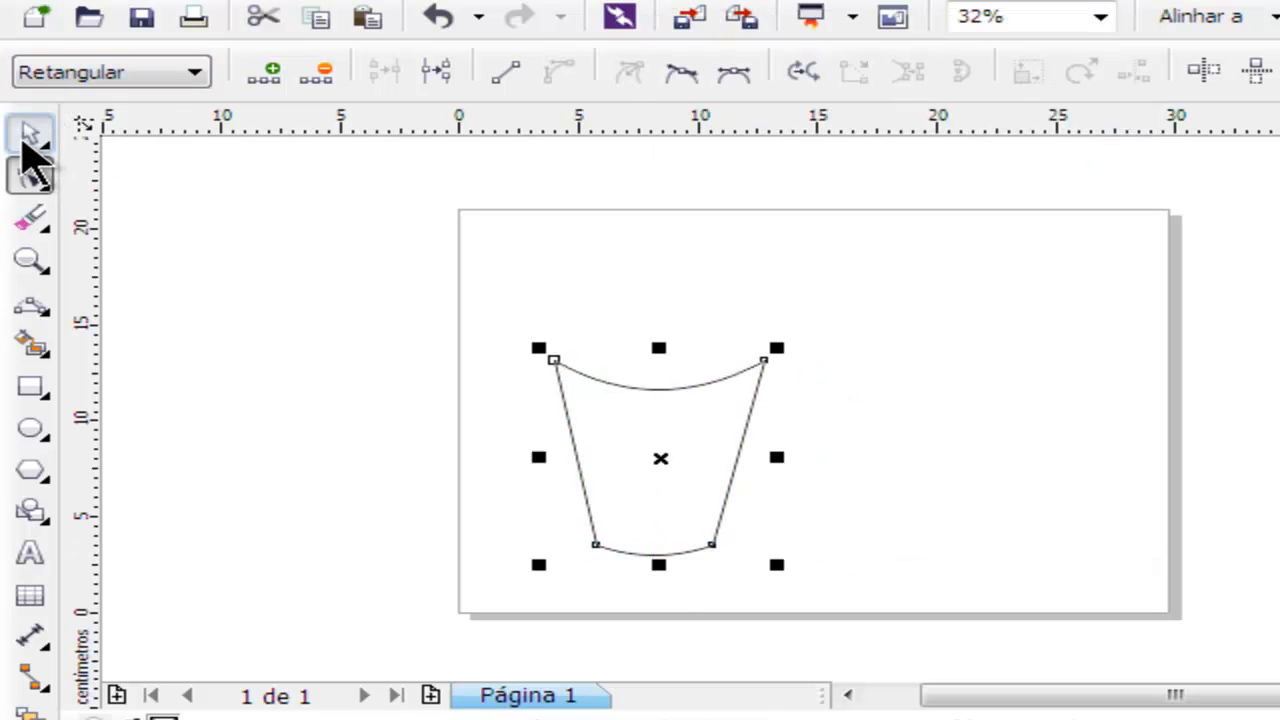
{"action": "left_click_drag", "start_coordinate": [706, 429], "coordinate": [629, 309]}
{"action": "left_click_drag", "start_coordinate": [694, 334], "coordinate": [746, 334]}
{"action": "left_click_drag", "start_coordinate": [745, 226], "coordinate": [706, 252]}
{"action": "left_click_drag", "start_coordinate": [603, 329], "coordinate": [607, 290]}
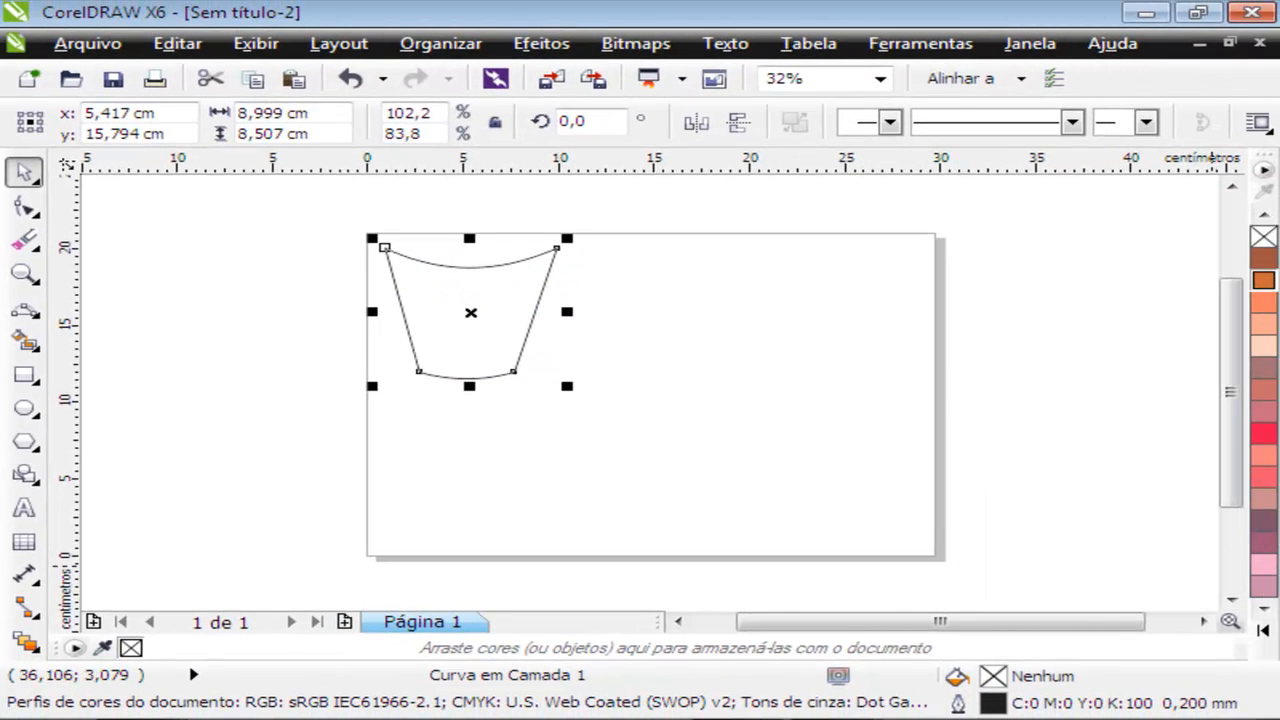
- Fill the pot with brown (C:0 M:20 Y:40 K:60) and remove its outline
{"action": "left_click", "coordinate": [1262, 628]}
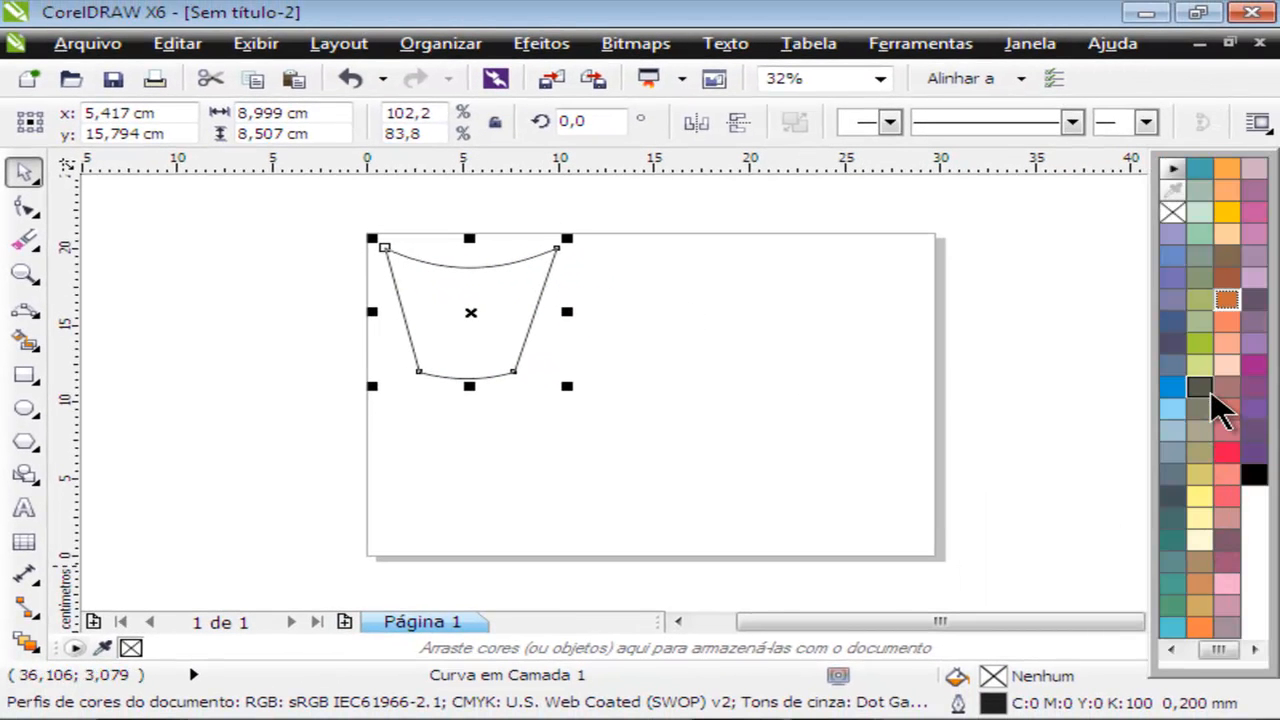
{"action": "left_click", "coordinate": [1229, 258]}
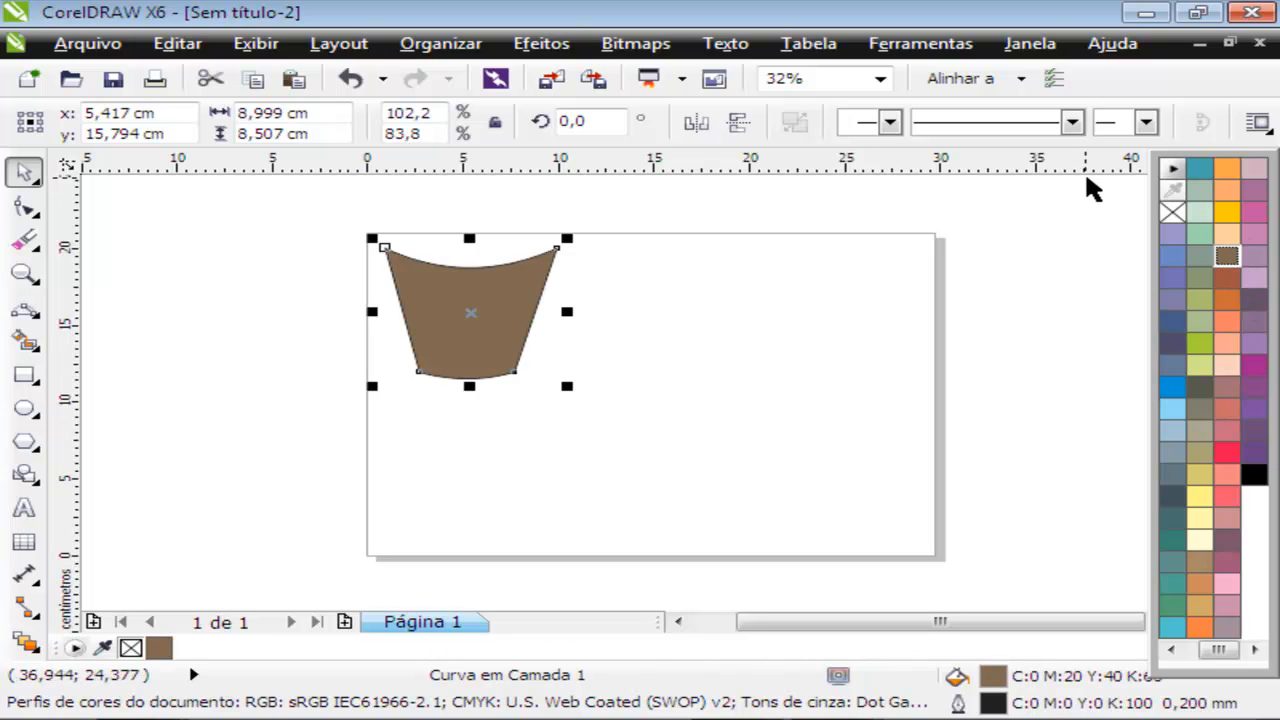
{"action": "right_click", "coordinate": [1174, 212]}
{"action": "left_click", "coordinate": [677, 377]}
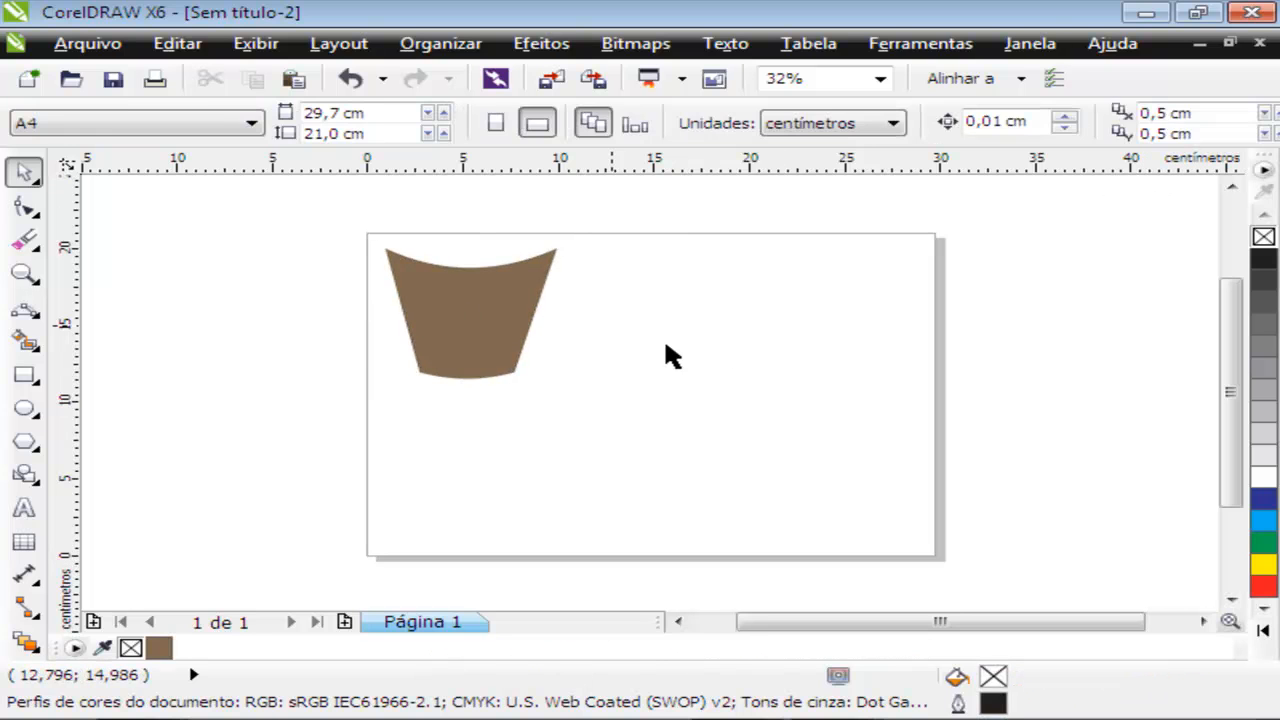
{"action": "left_click", "coordinate": [463, 314]}
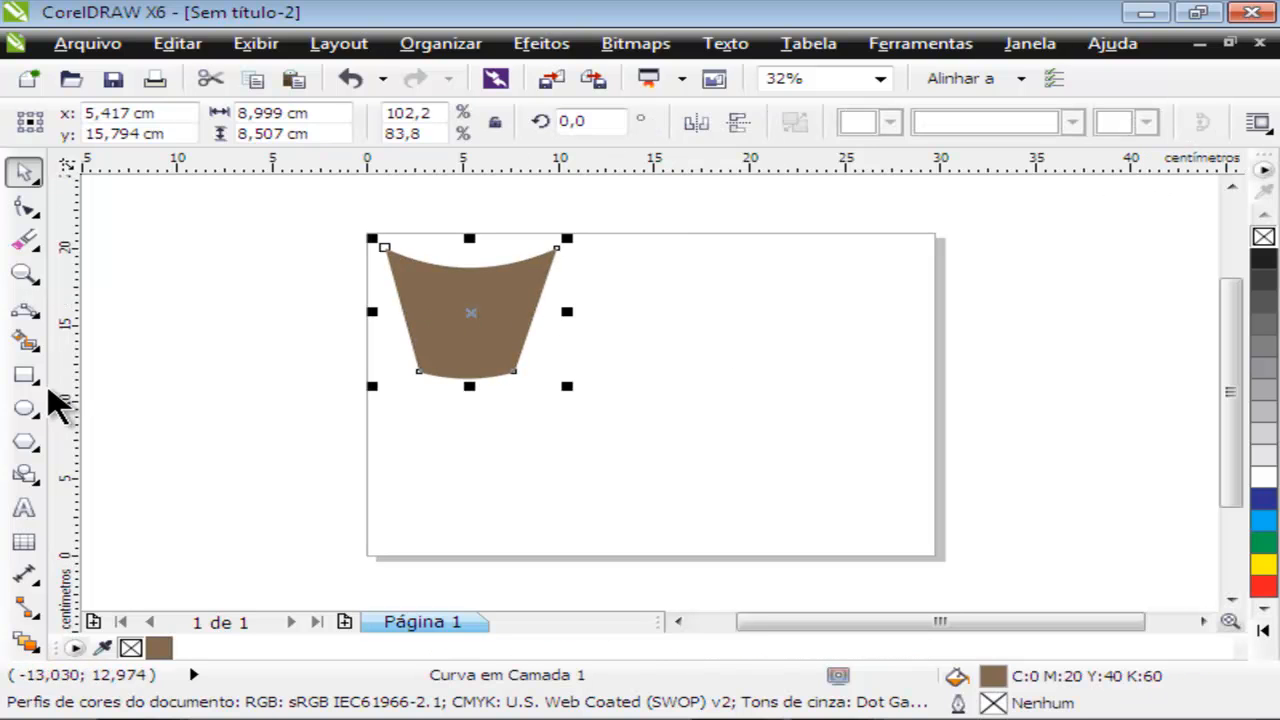
- Examine the green leaf shapes up close in the reference drawing Aula 1- Vaso de Planta.cdr
{"action": "left_click", "coordinate": [30, 320]}
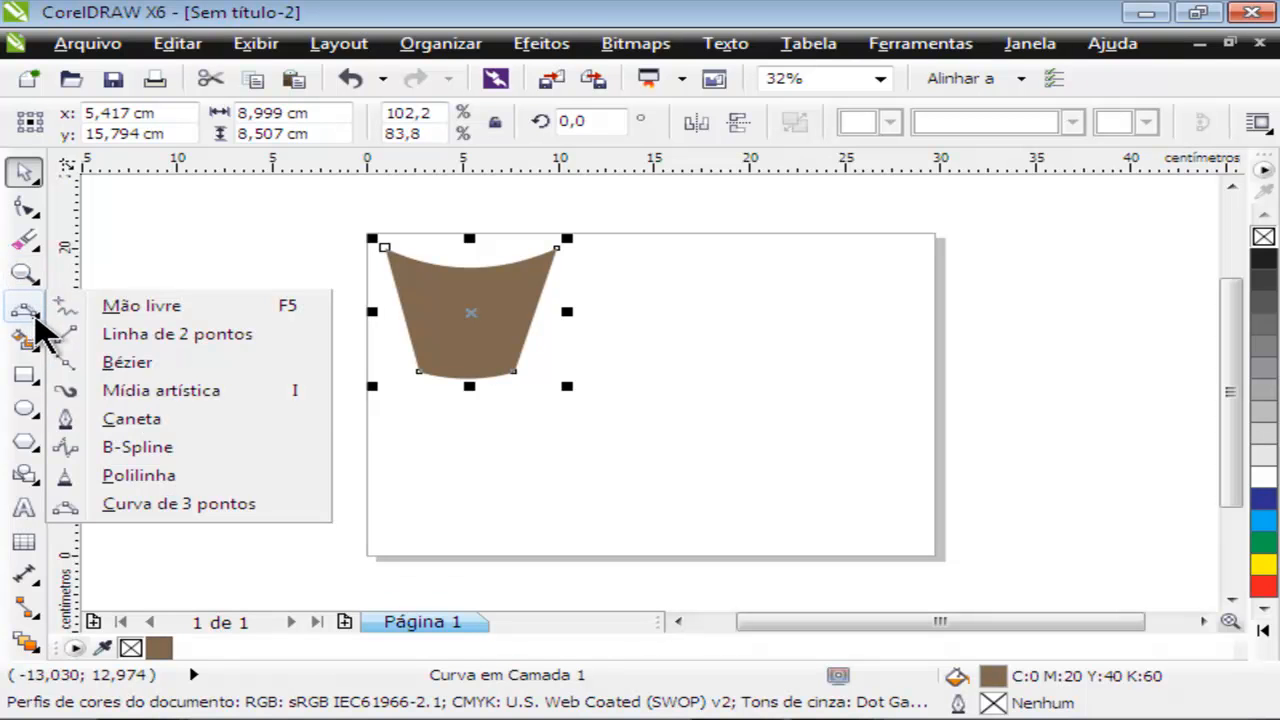
{"action": "left_click", "coordinate": [160, 447]}
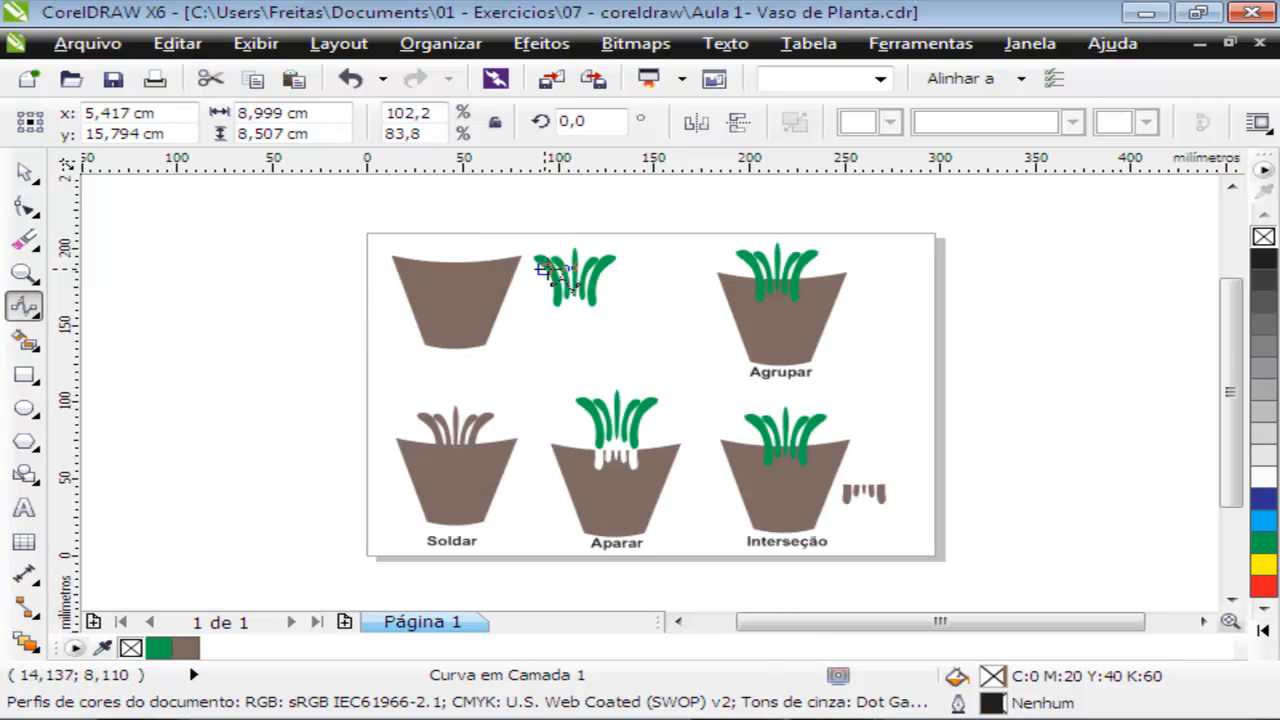
{"action": "scroll", "coordinate": [670, 310], "scroll_direction": "up", "scroll_amount": 5}
{"action": "key", "text": "F8"}
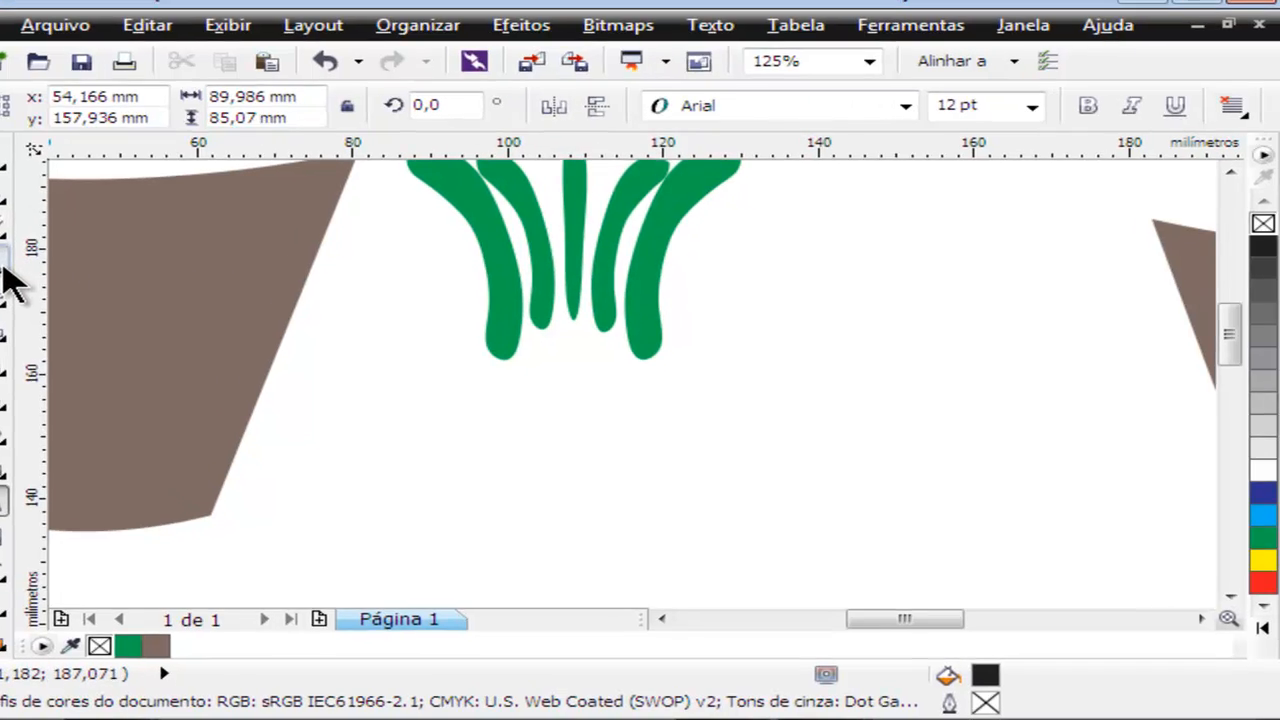
{"action": "left_click", "coordinate": [37, 278]}
{"action": "left_click", "coordinate": [120, 301]}
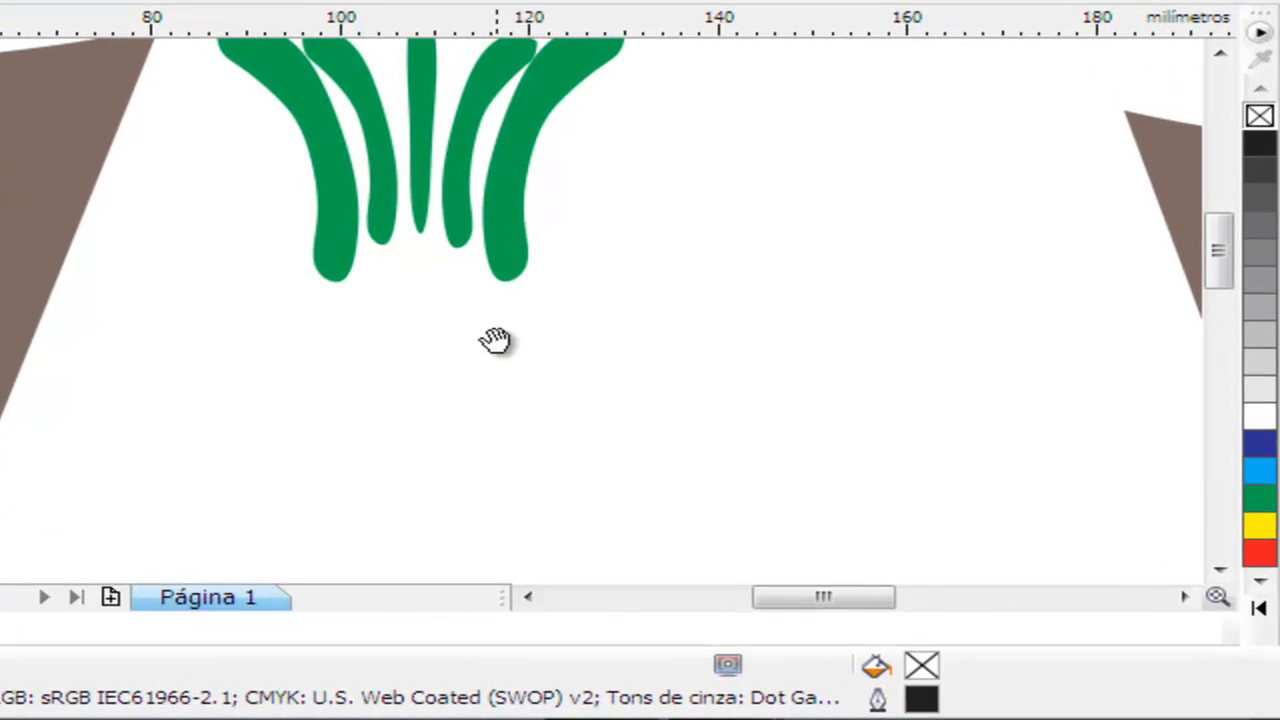
{"action": "left_click_drag", "start_coordinate": [500, 271], "coordinate": [494, 401]}
{"action": "left_click_drag", "start_coordinate": [484, 301], "coordinate": [470, 343]}
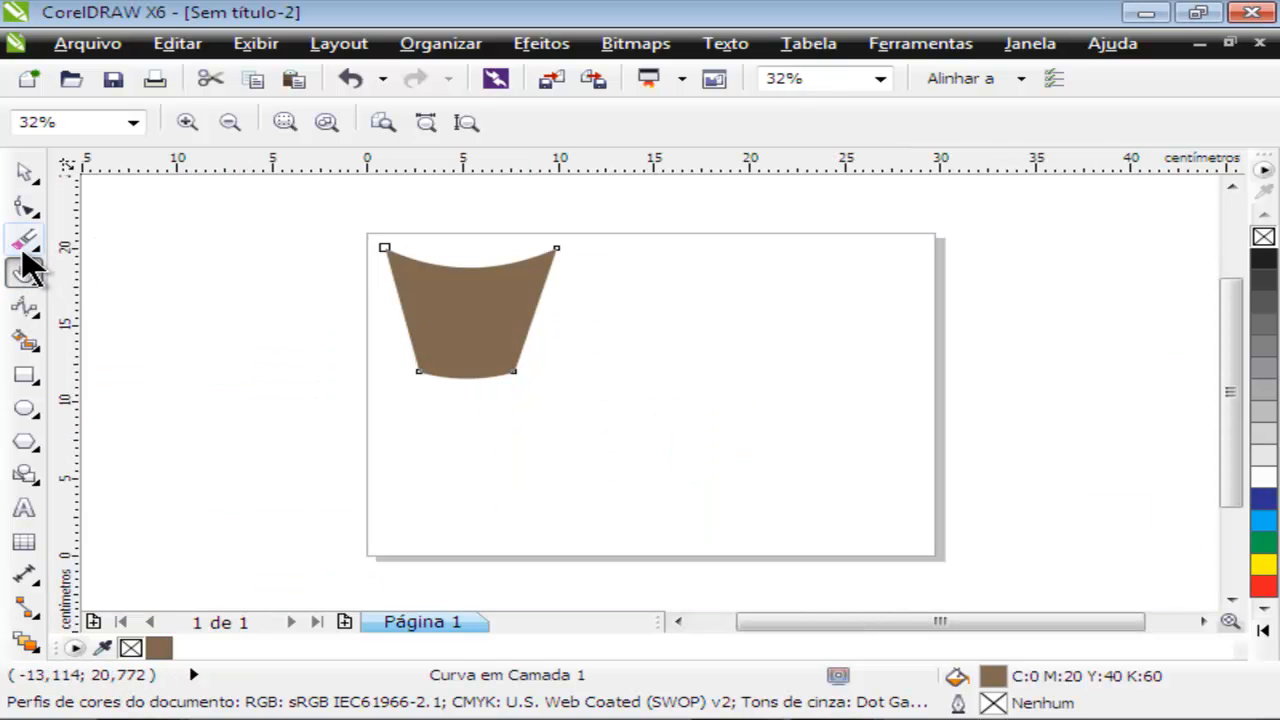
- Draw a closed, curved leaf outline about 4.6 by 8.3 cm beside the pot with the B-Spline tool
{"action": "key", "text": "F10"}
{"action": "left_click", "coordinate": [24, 310]}
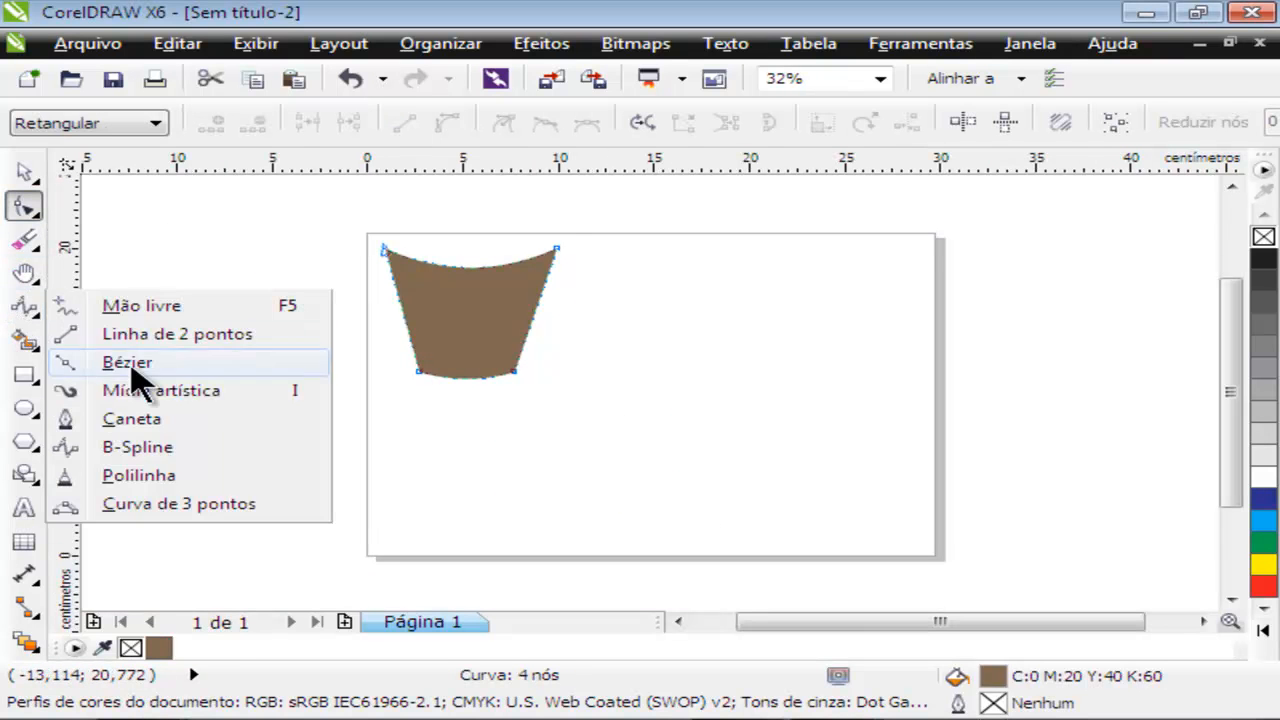
{"action": "left_click", "coordinate": [115, 446]}
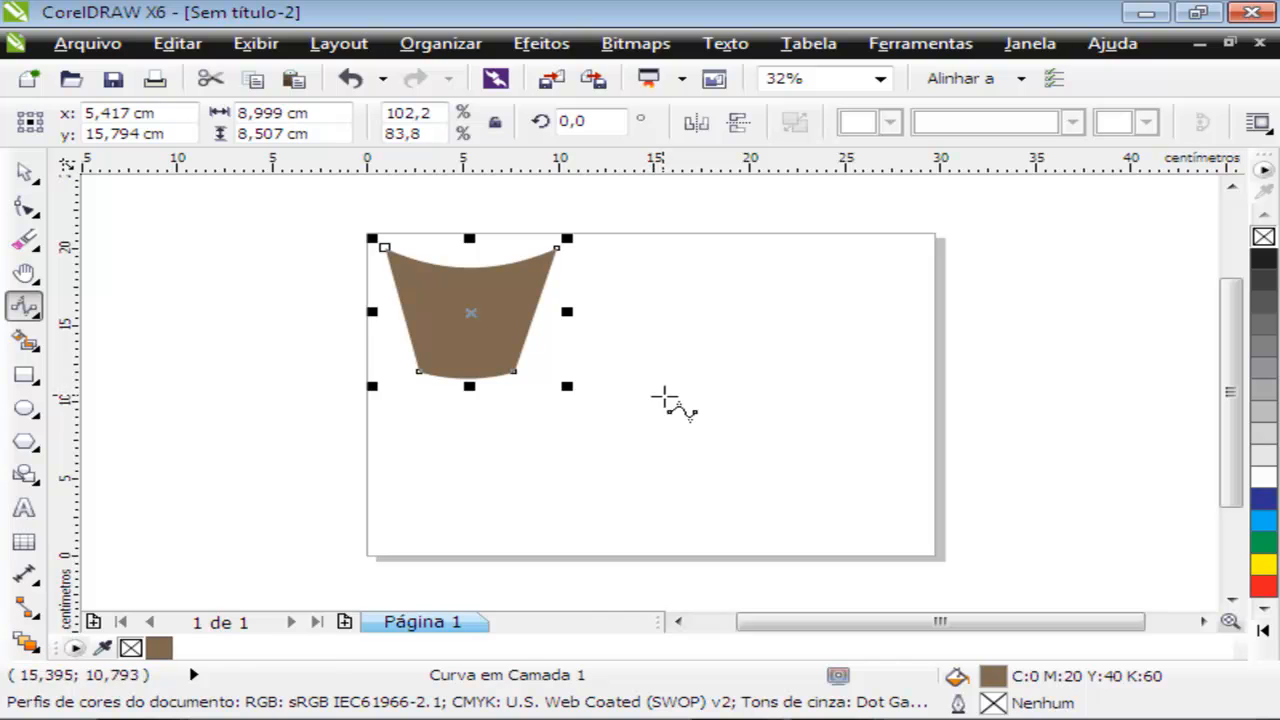
{"action": "left_click", "coordinate": [668, 413]}
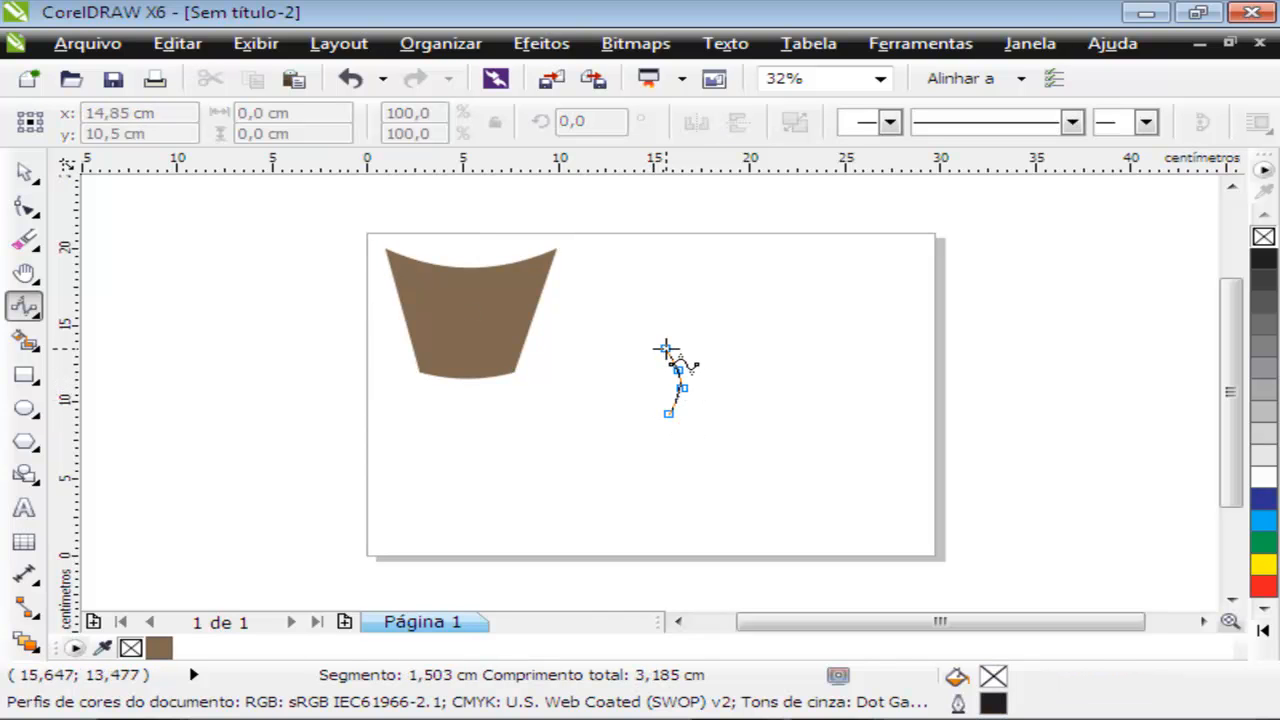
{"action": "left_click", "coordinate": [593, 298]}
{"action": "left_click", "coordinate": [614, 272]}
{"action": "left_click", "coordinate": [667, 293]}
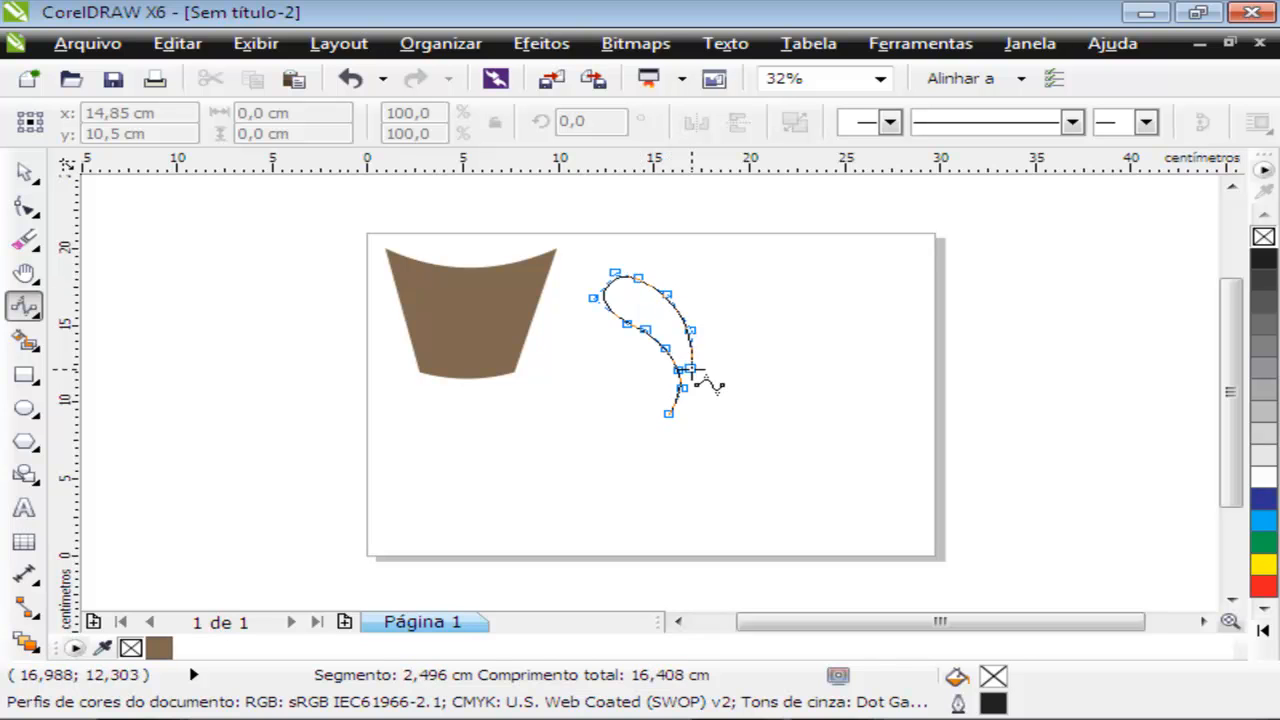
{"action": "double_click", "coordinate": [678, 415]}
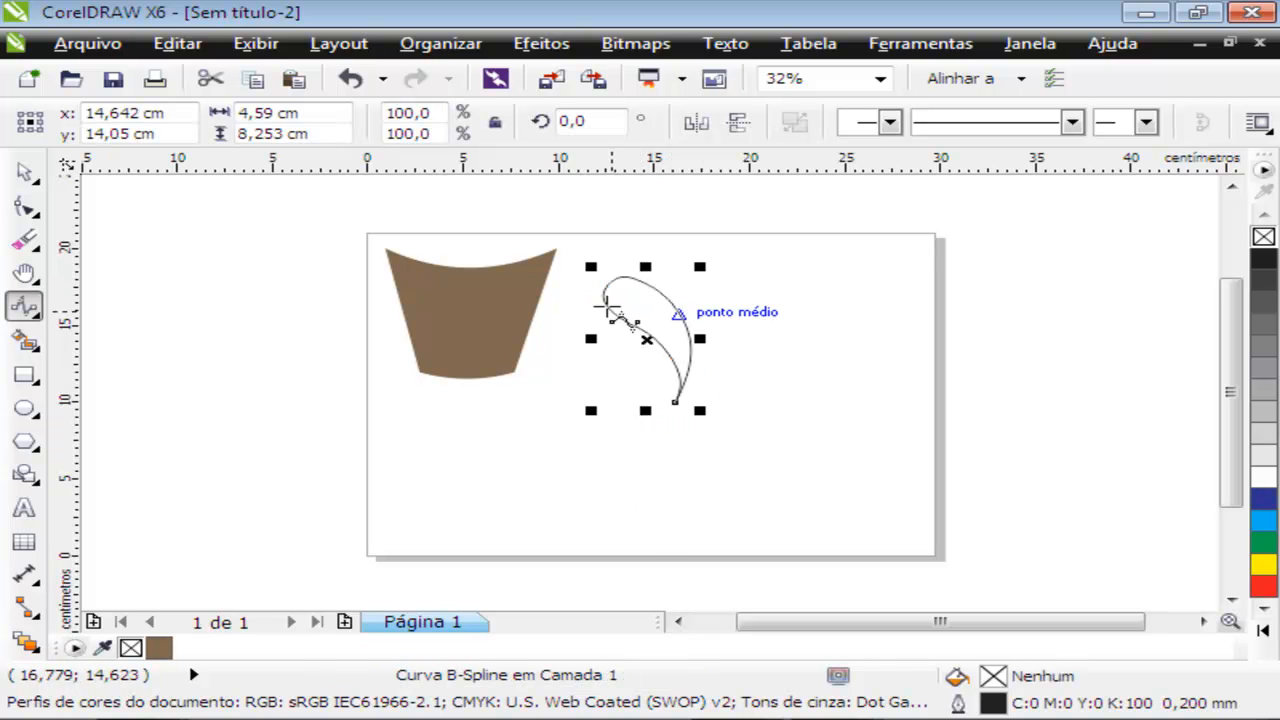
- Fill the leaf green (C:100 M:0 Y:100 K:0) without outline and place a duplicate scaled to 71.1% at its upper right
{"action": "left_click", "coordinate": [25, 172]}
{"action": "left_click", "coordinate": [1263, 541]}
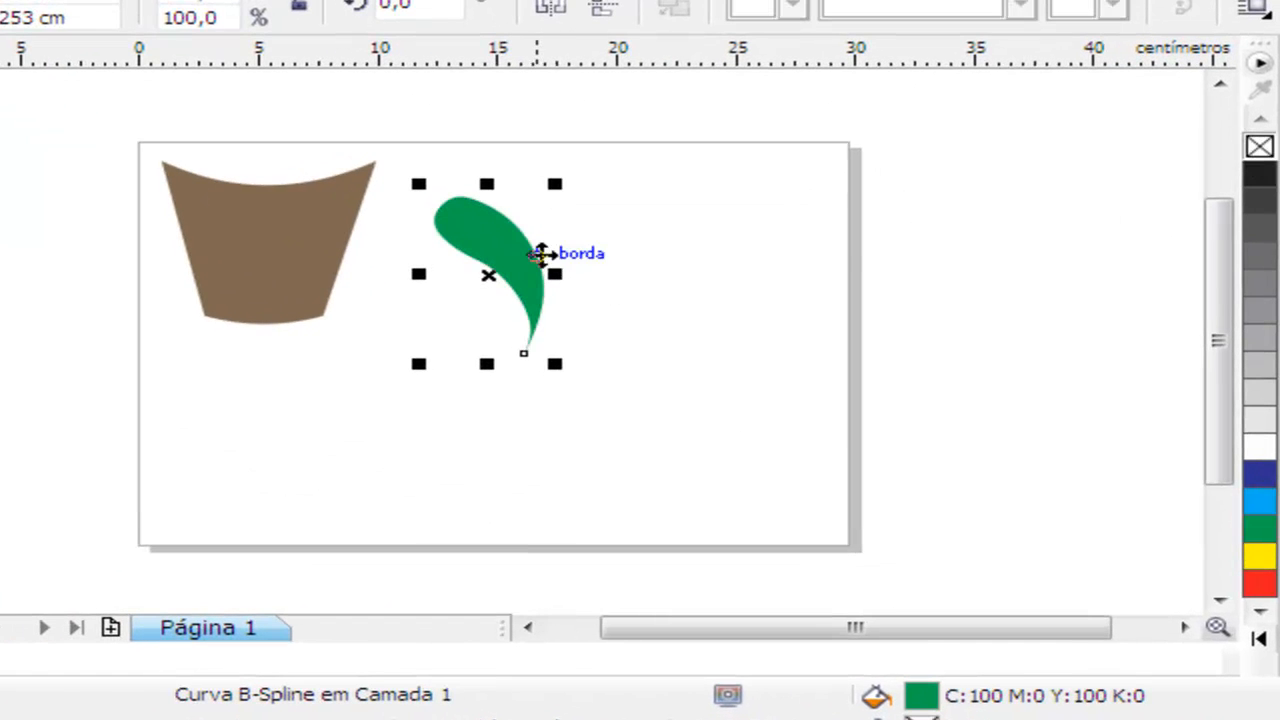
{"action": "key", "text": "ctrl+d"}
{"action": "left_click_drag", "start_coordinate": [580, 215], "coordinate": [594, 157]}
{"action": "left_click_drag", "start_coordinate": [548, 210], "coordinate": [566, 191]}
- Group the two leaves and place a horizontally mirrored duplicate of the group to their right, level with the original
{"action": "left_click_drag", "start_coordinate": [654, 126], "coordinate": [500, 285]}
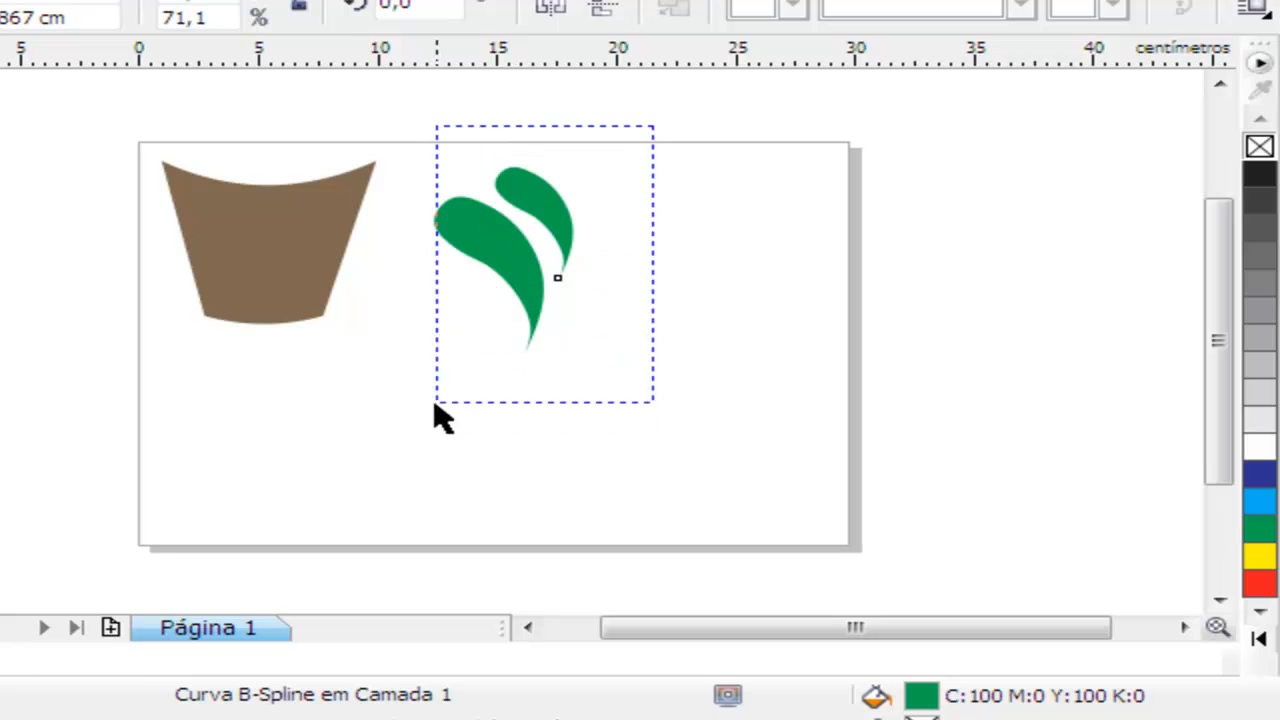
{"action": "left_click_drag", "start_coordinate": [436, 404], "coordinate": [418, 443]}
{"action": "key", "text": "ctrl+g"}
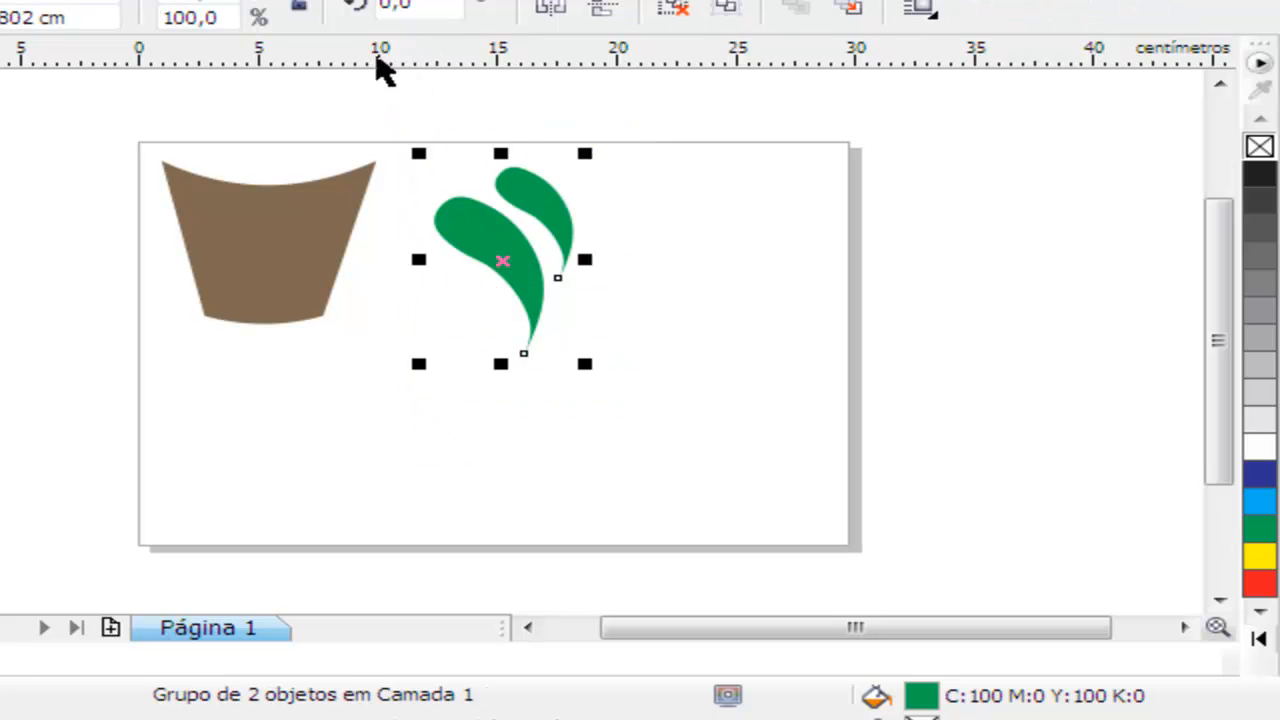
{"action": "key", "text": "ctrl+d"}
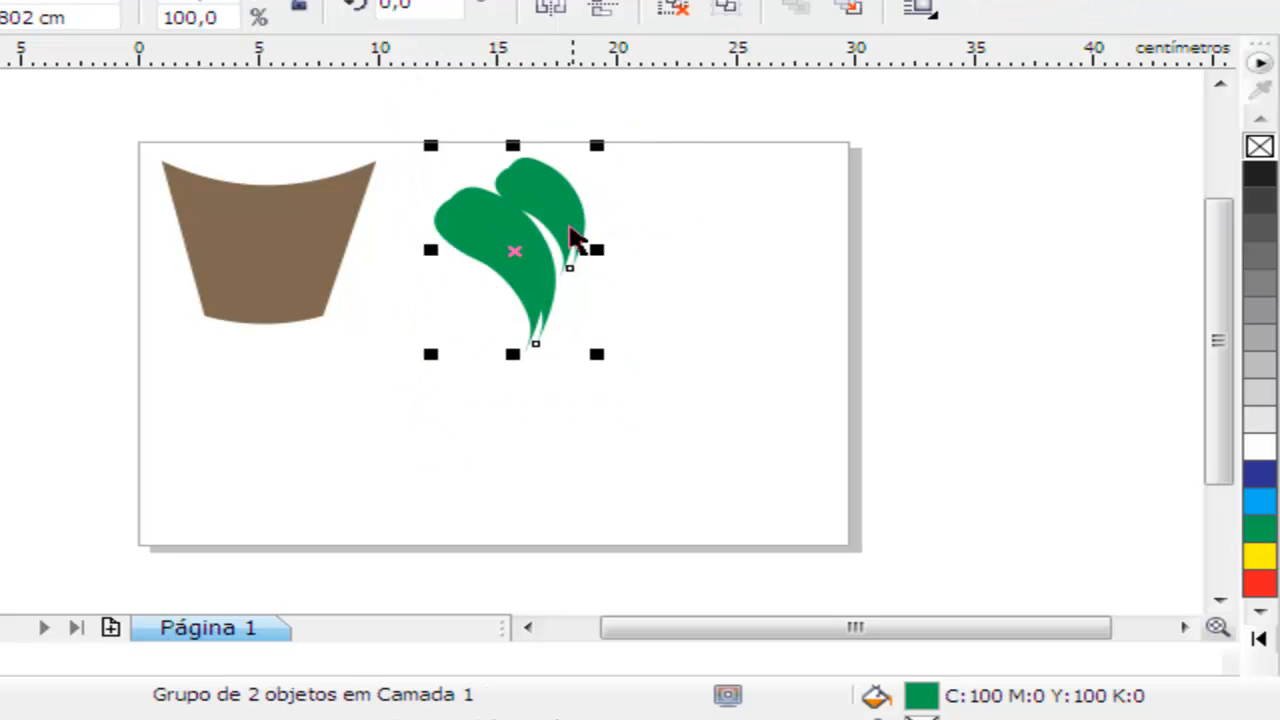
{"action": "left_click_drag", "start_coordinate": [556, 203], "coordinate": [750, 194]}
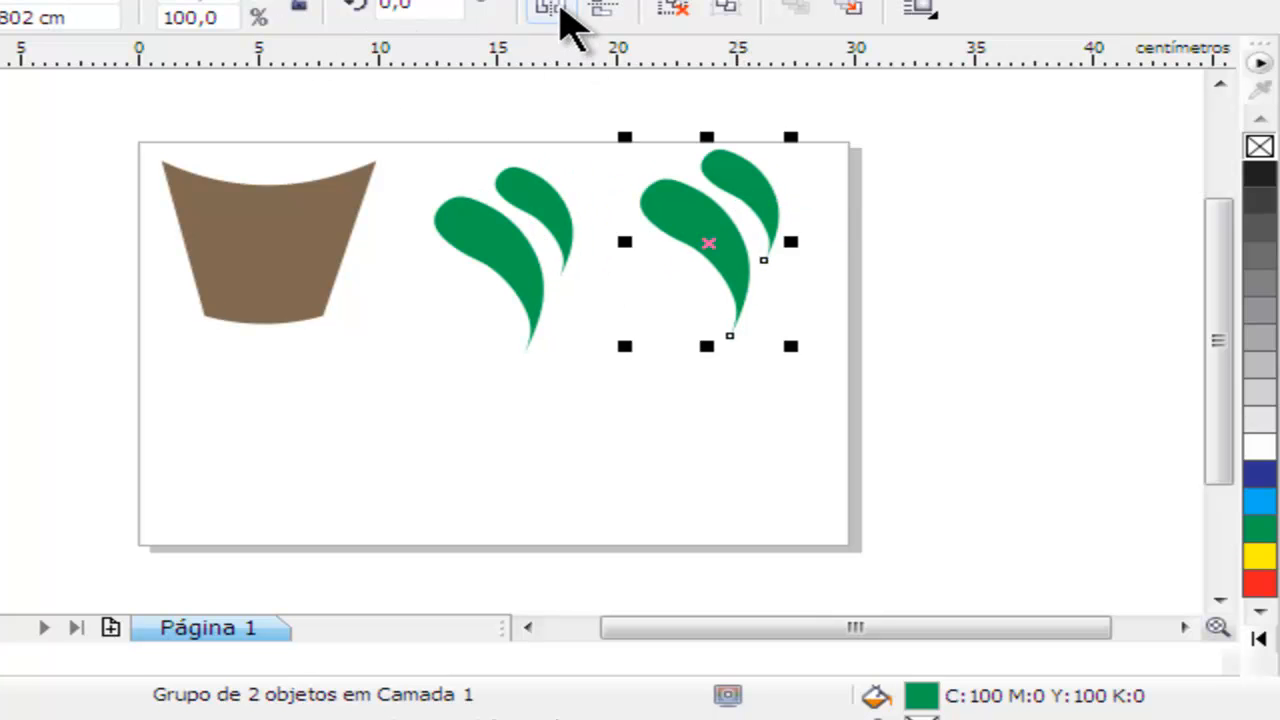
{"action": "left_click", "coordinate": [560, 5]}
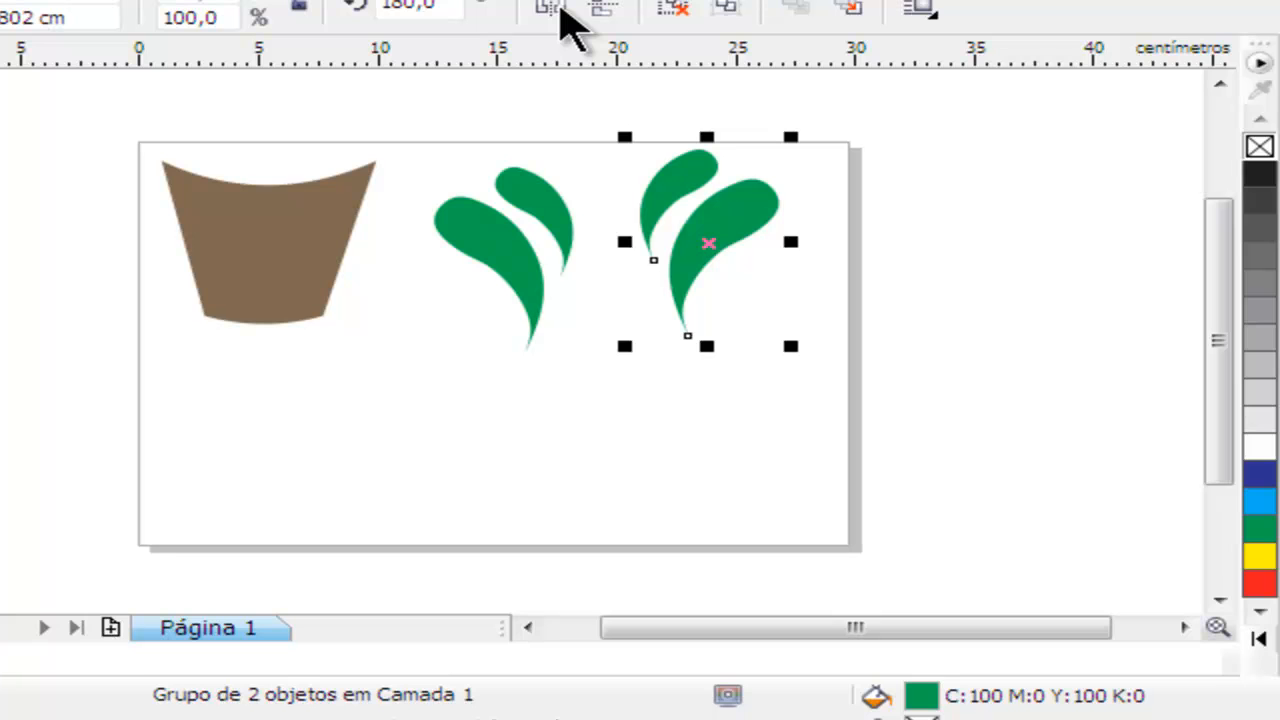
{"action": "mouse_move", "coordinate": [710, 255]}
{"action": "left_mouse_down"}
{"action": "mouse_move", "coordinate": [714, 229]}
{"action": "mouse_move", "coordinate": [720, 246]}
{"action": "mouse_move", "coordinate": [703, 240]}
{"action": "left_mouse_up"}
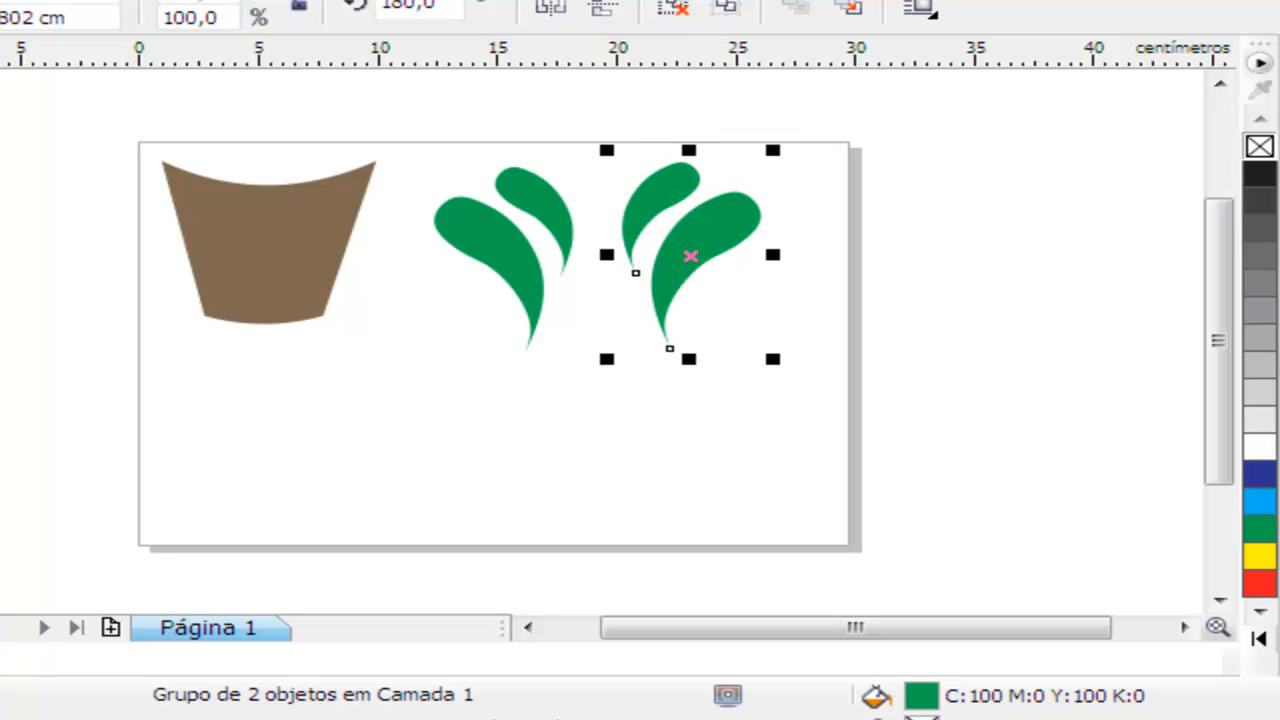
{"action": "key", "text": "F5"}
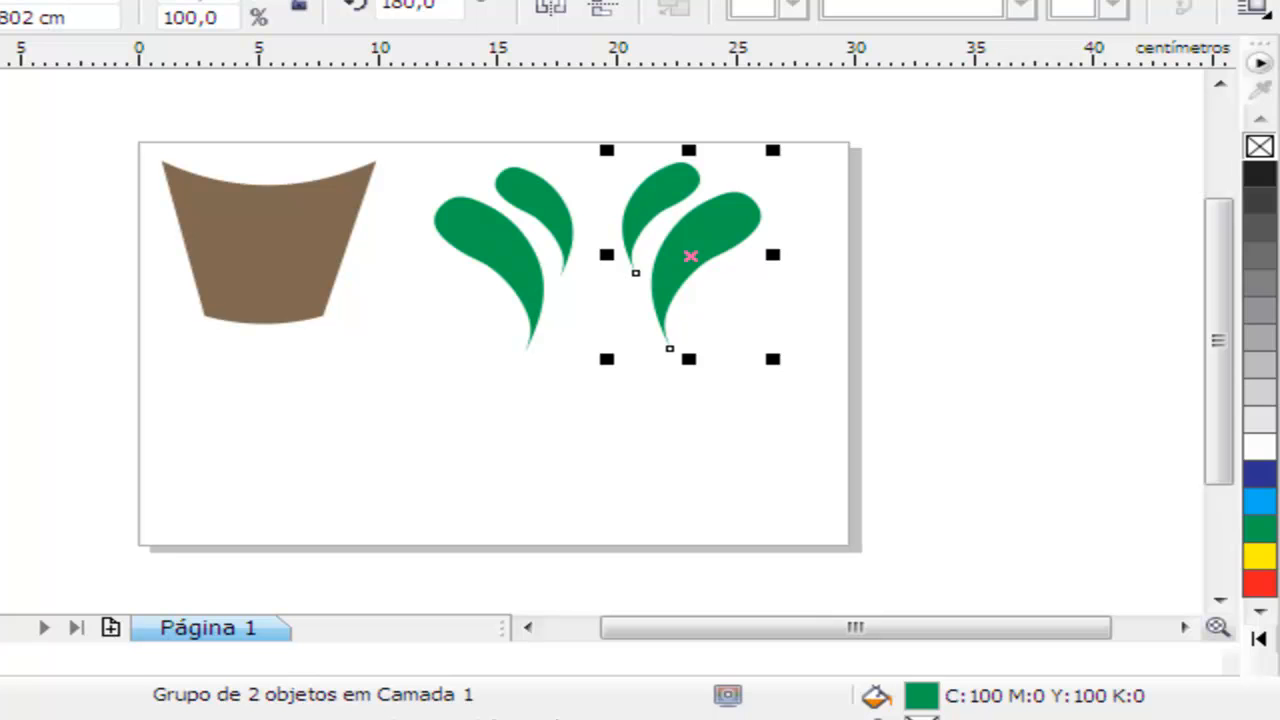
{"action": "left_click", "coordinate": [554, 103]}
{"action": "left_click", "coordinate": [568, 147]}
{"action": "left_click", "coordinate": [583, 187]}
{"action": "left_click", "coordinate": [592, 236]}
{"action": "left_click", "coordinate": [623, 209]}
{"action": "left_click", "coordinate": [605, 147]}
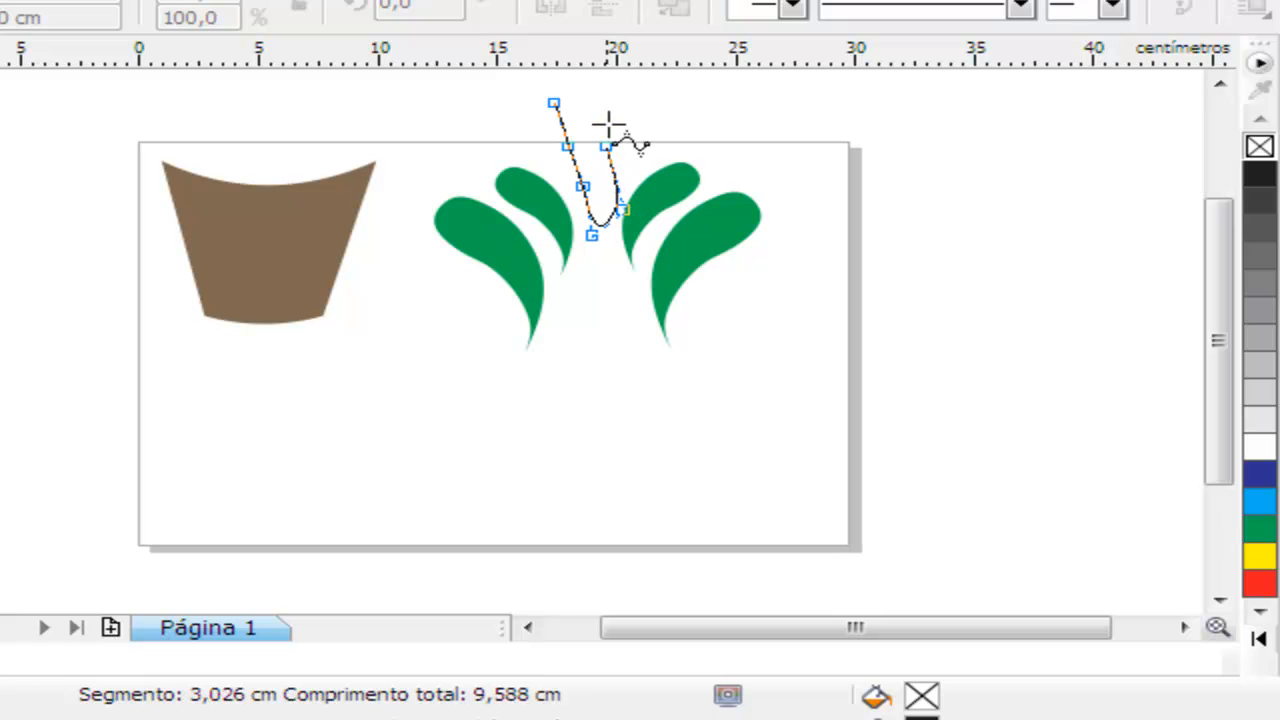
{"action": "left_click", "coordinate": [612, 100]}
{"action": "left_click", "coordinate": [555, 103]}
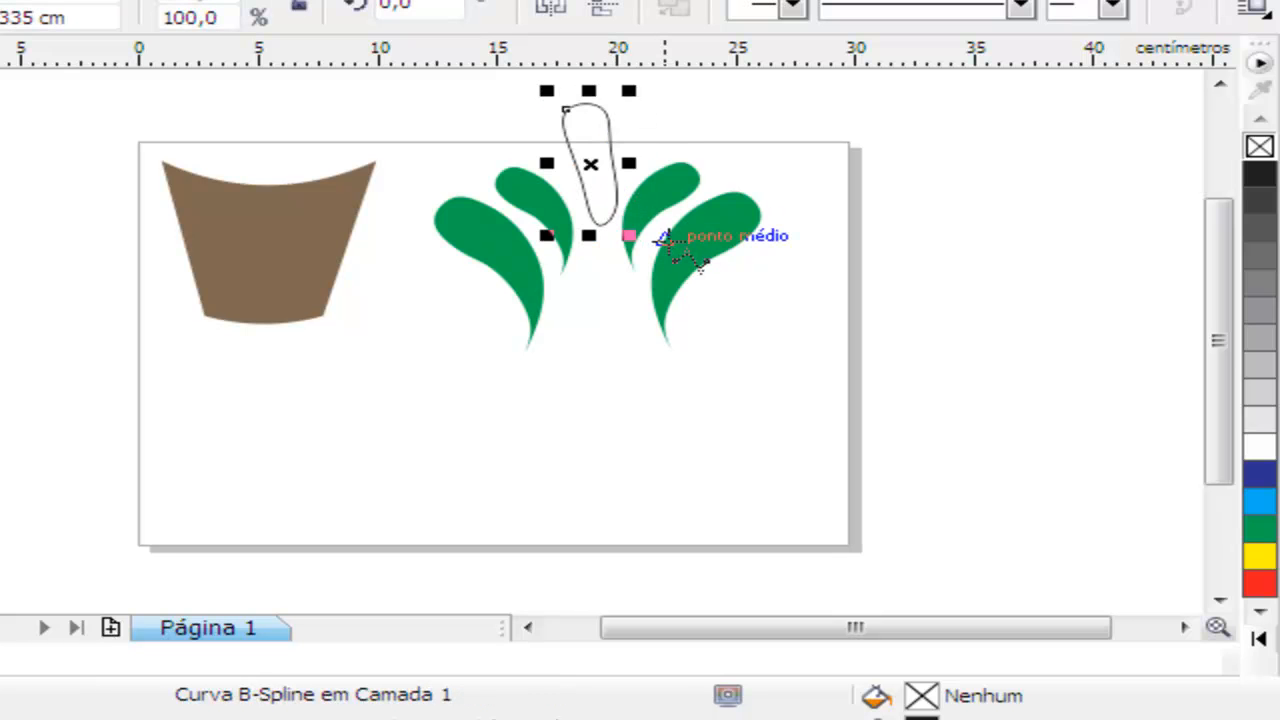
{"action": "key", "text": "Delete"}
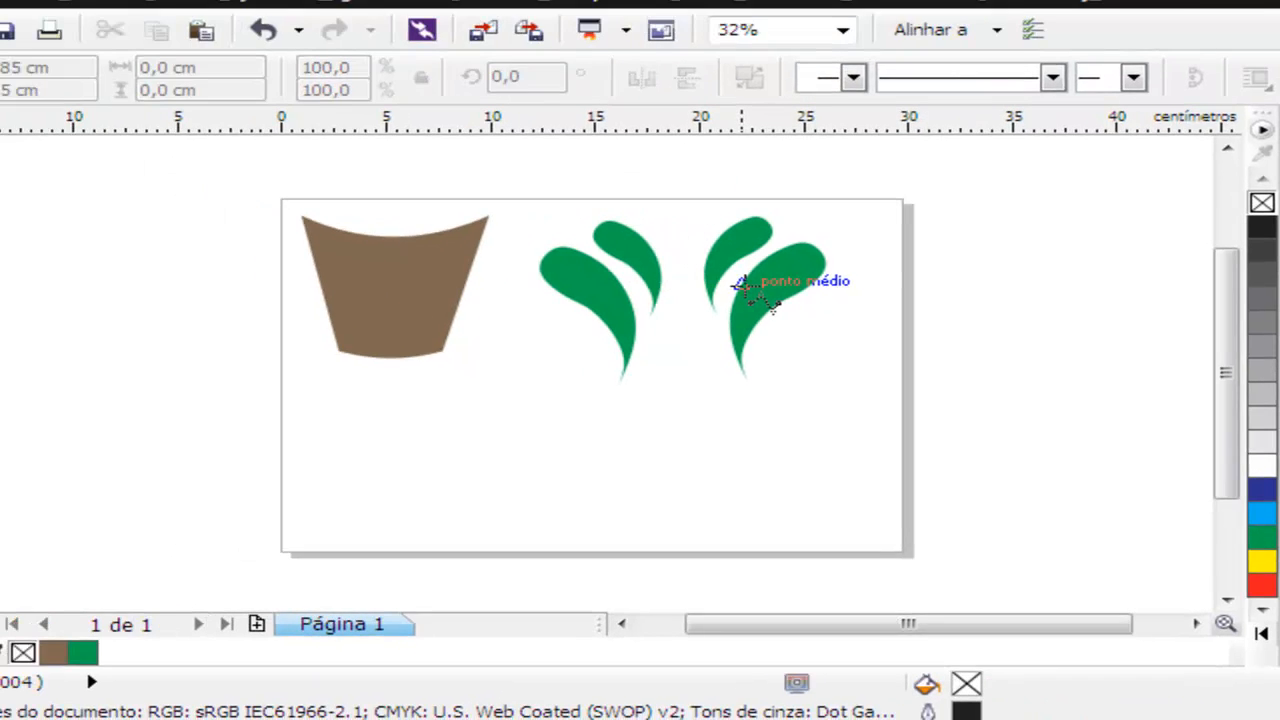
- Draw a closed, narrow upright leaf about 2.1 by 9.5 cm between the two leaf pairs with the B-Spline tool
{"action": "scroll", "coordinate": [715, 215], "scroll_direction": "up", "scroll_amount": 3}
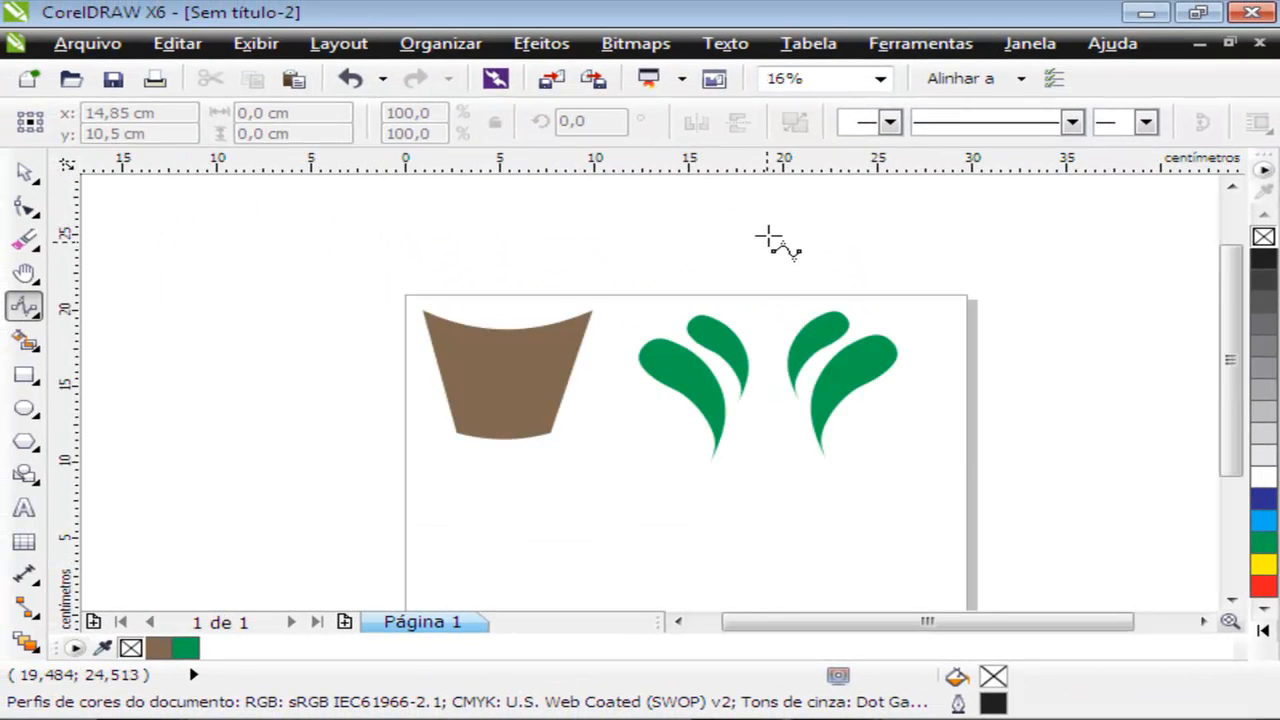
{"action": "left_click", "coordinate": [680, 233]}
{"action": "left_click", "coordinate": [702, 309]}
{"action": "left_click", "coordinate": [716, 382]}
{"action": "left_click", "coordinate": [724, 449]}
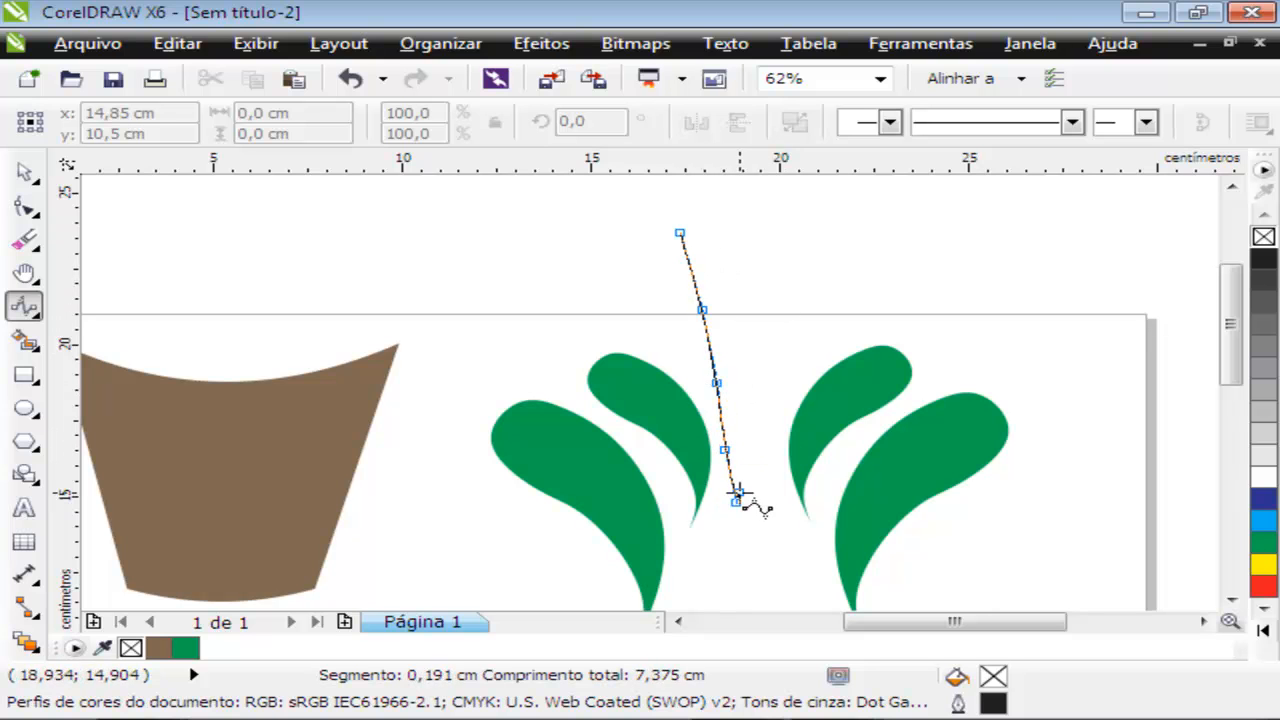
{"action": "left_click", "coordinate": [753, 463]}
{"action": "left_click", "coordinate": [769, 409]}
{"action": "left_click", "coordinate": [769, 342]}
{"action": "left_click", "coordinate": [764, 258]}
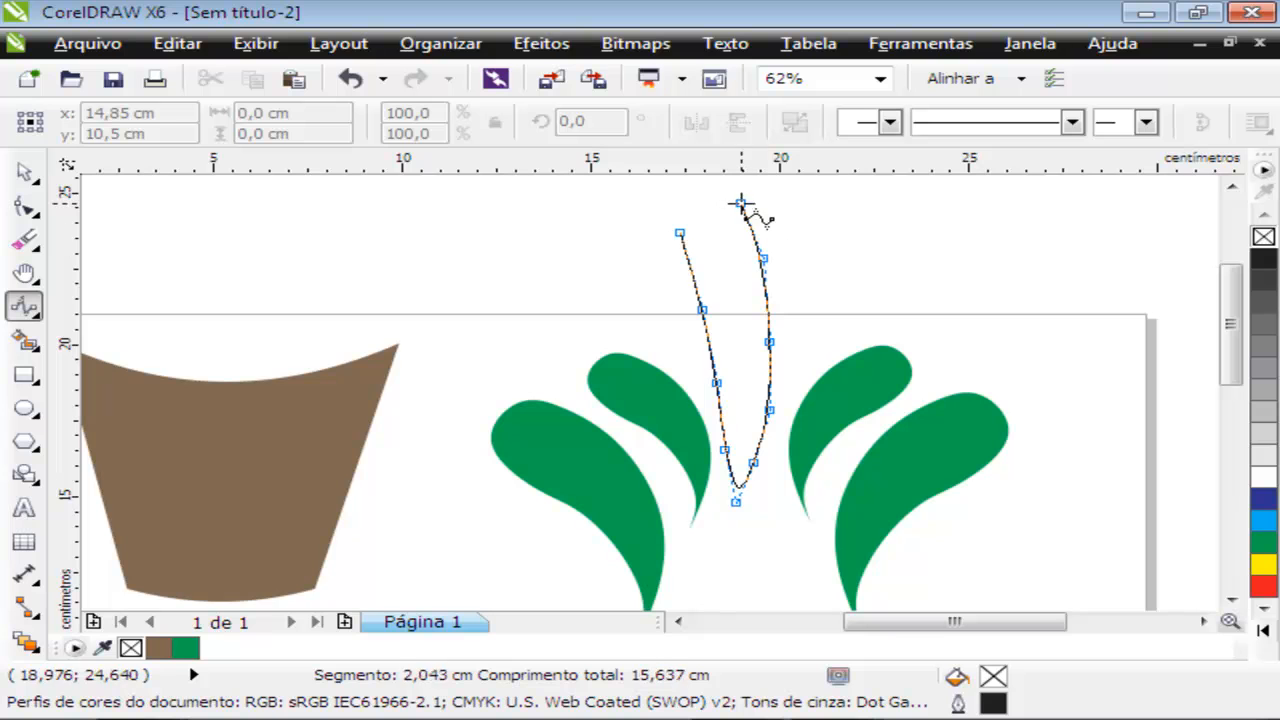
{"action": "left_click", "coordinate": [680, 233]}
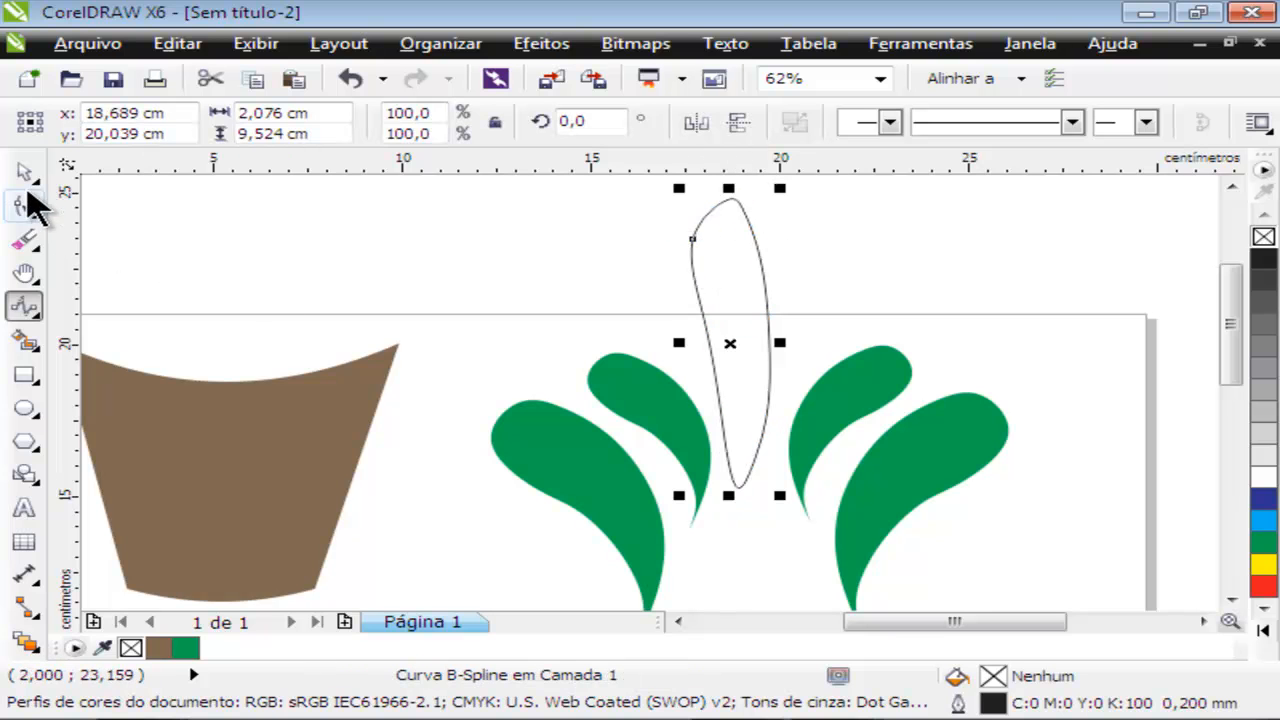
- Fill the central leaf green (C:100 M:0 Y:100 K:0) and lower it into the middle between the two leaf pairs
{"action": "left_click", "coordinate": [24, 172]}
{"action": "left_click", "coordinate": [1263, 541]}
{"action": "scroll", "coordinate": [940, 540], "scroll_direction": "down", "scroll_amount": 5}
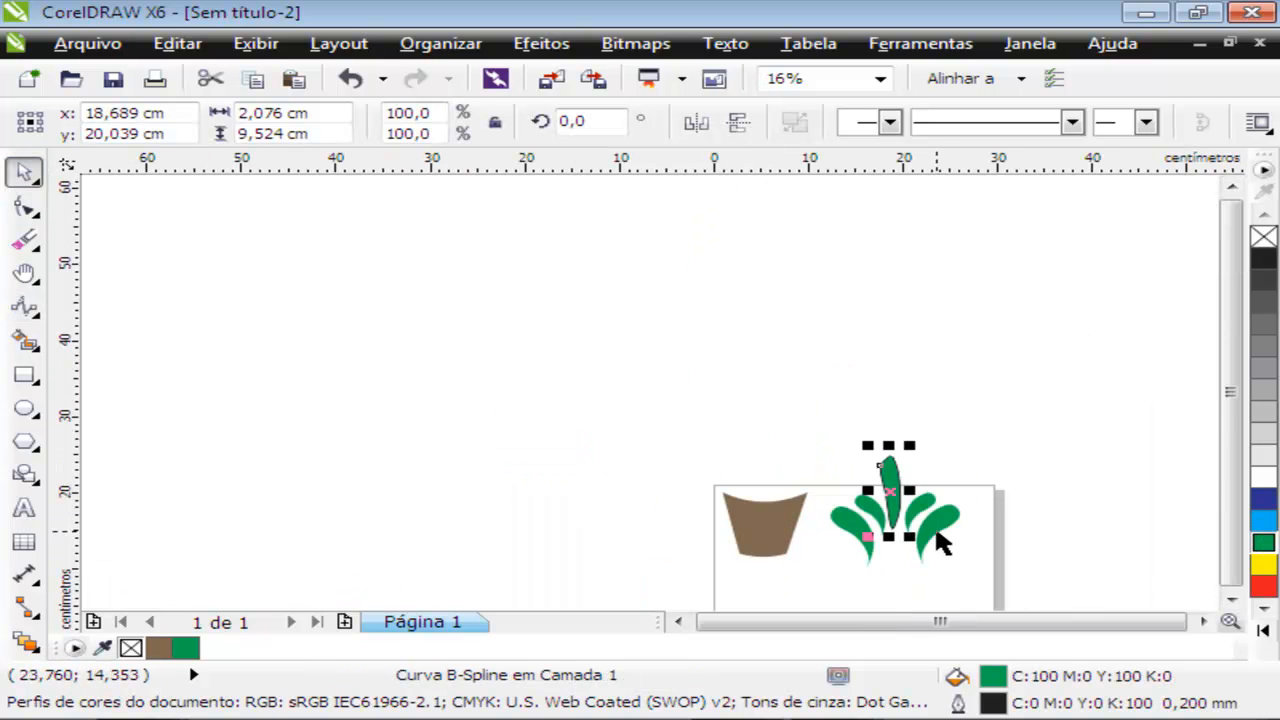
{"action": "scroll", "coordinate": [886, 483], "scroll_direction": "up", "scroll_amount": 5}
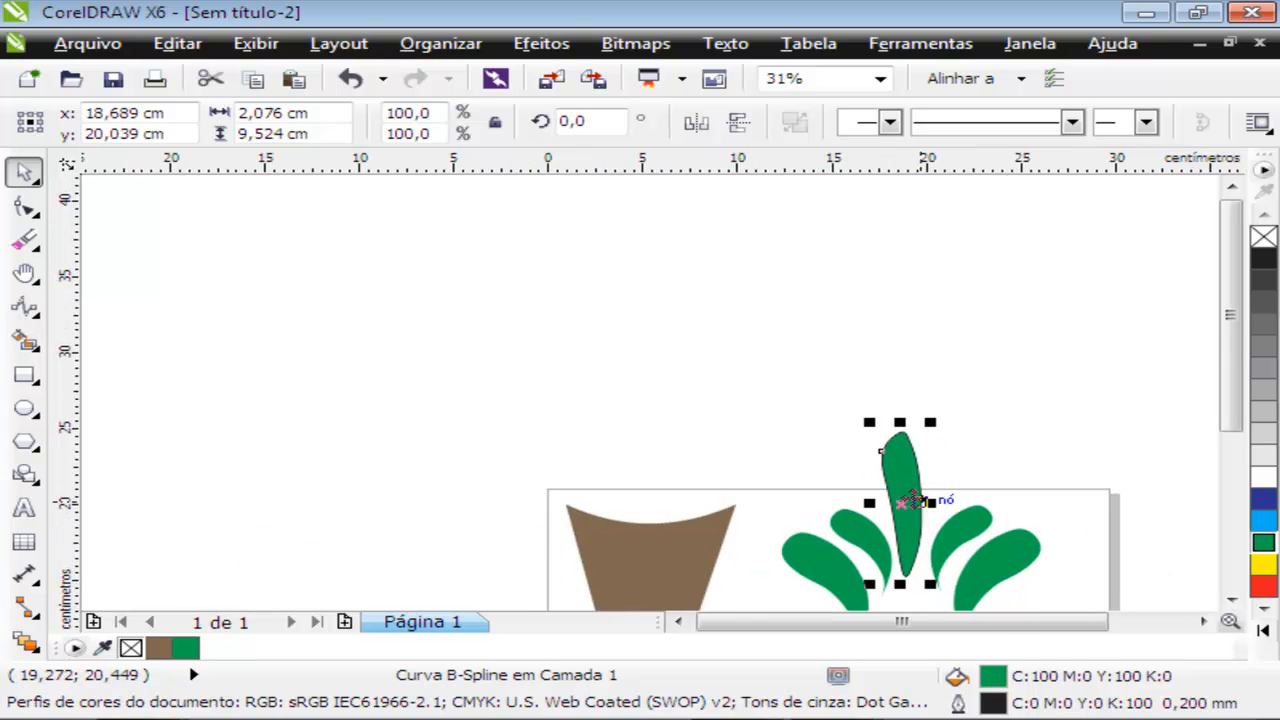
{"action": "left_click_drag", "start_coordinate": [894, 481], "coordinate": [922, 556]}
- Group all the leaves without an outline and scale the group to 67.5%, about 9.2 by 9.0 cm
{"action": "scroll", "coordinate": [907, 515], "scroll_direction": "down", "scroll_amount": 5}
{"action": "left_click_drag", "start_coordinate": [1013, 472], "coordinate": [870, 568]}
{"action": "key", "text": "ctrl+g"}
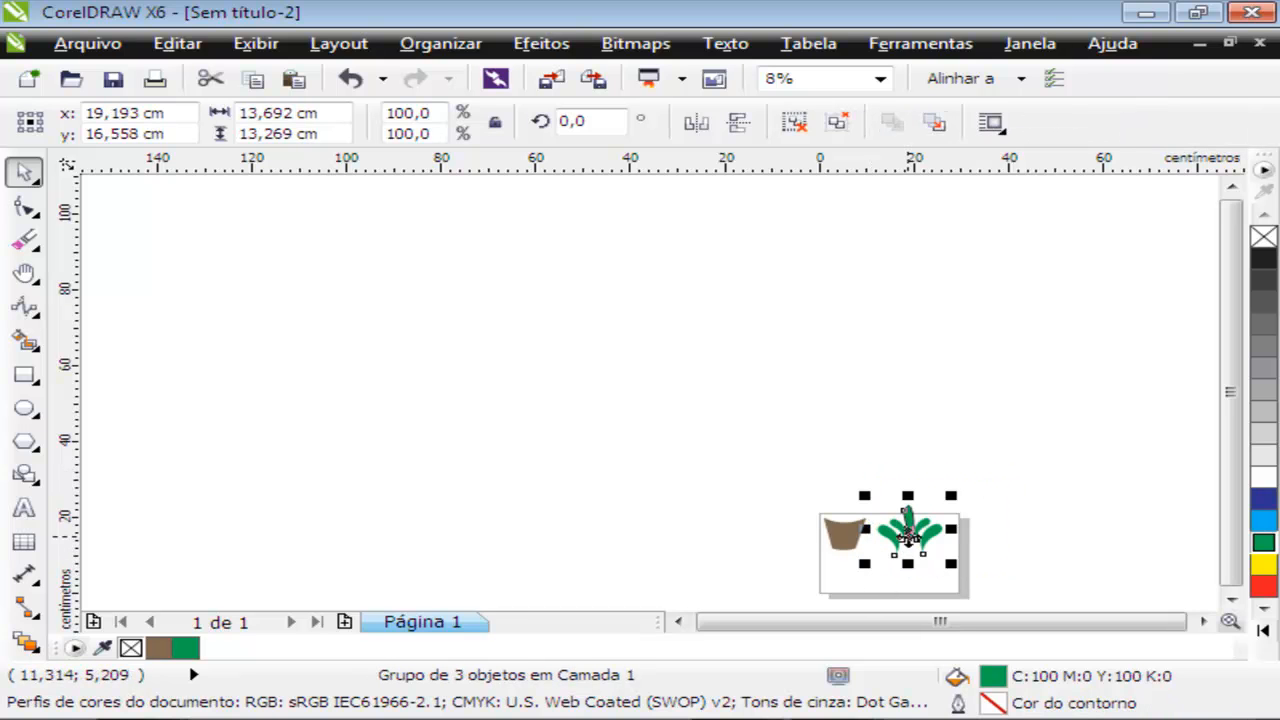
{"action": "scroll", "coordinate": [920, 530], "scroll_direction": "up", "scroll_amount": 2}
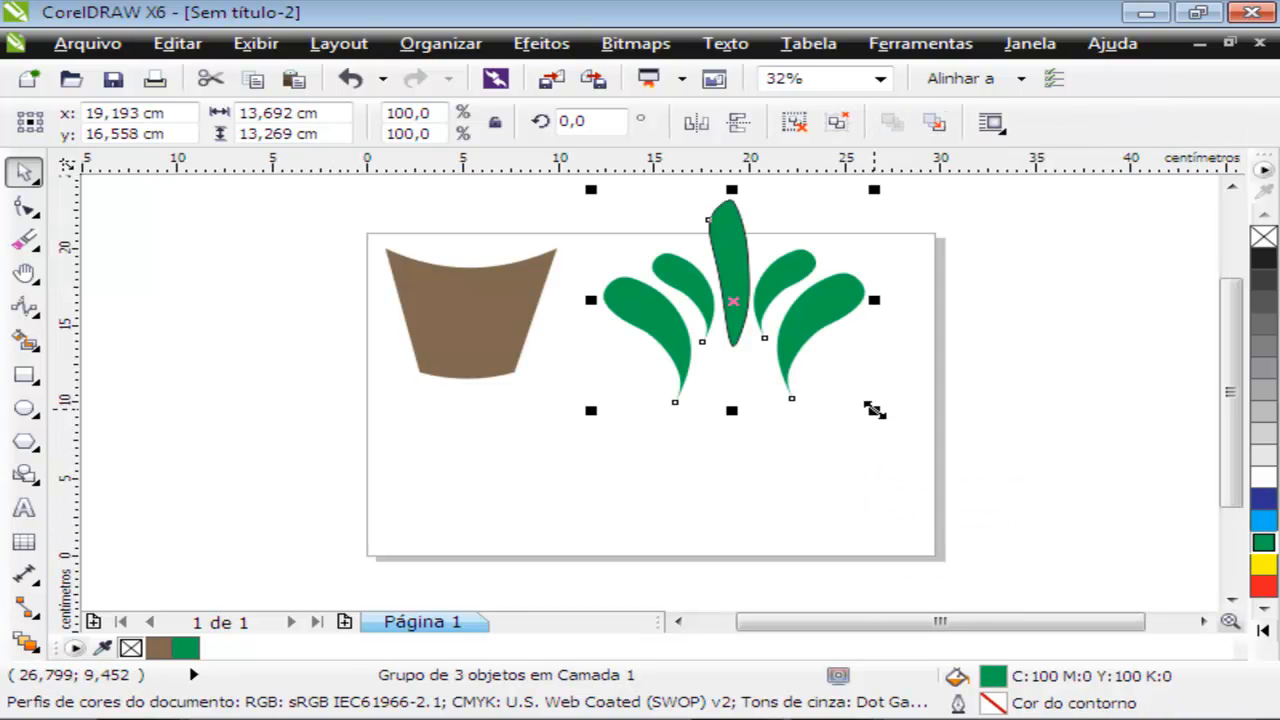
{"action": "left_click_drag", "start_coordinate": [875, 410], "coordinate": [782, 368]}
{"action": "scroll", "coordinate": [782, 368], "scroll_direction": "up", "scroll_amount": 1}
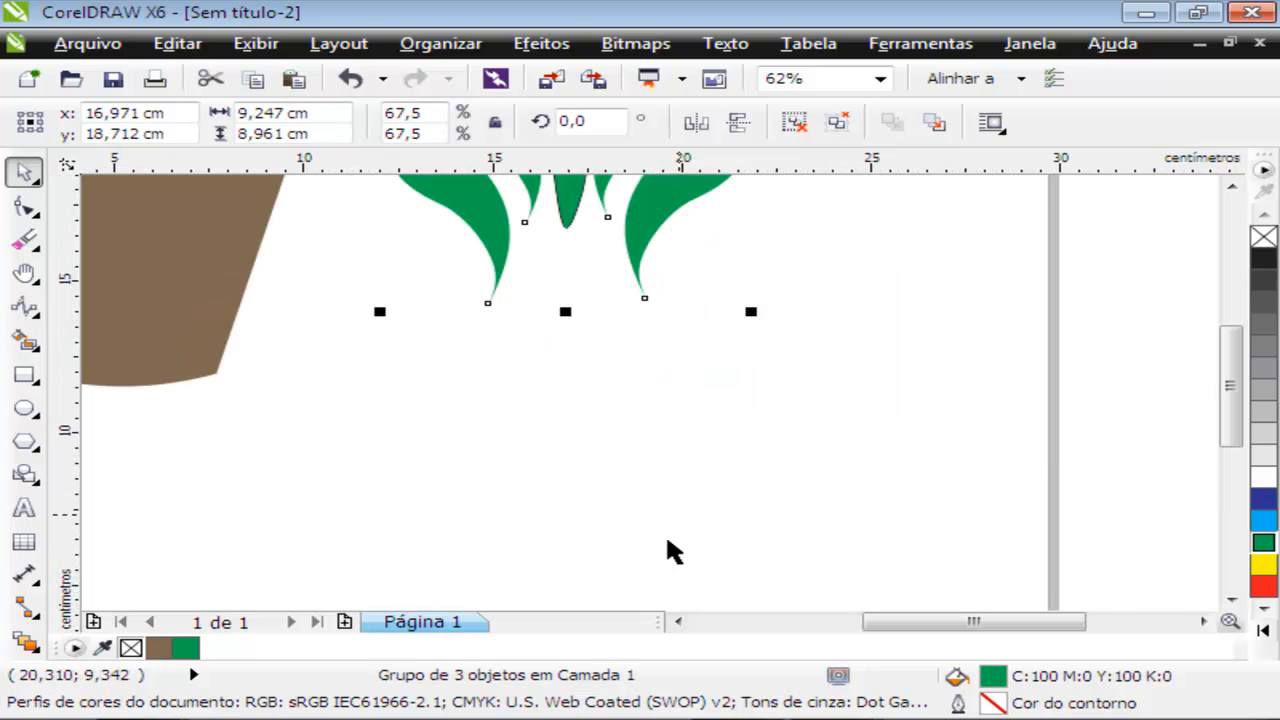
{"action": "scroll", "coordinate": [814, 331], "scroll_direction": "down", "scroll_amount": 1}
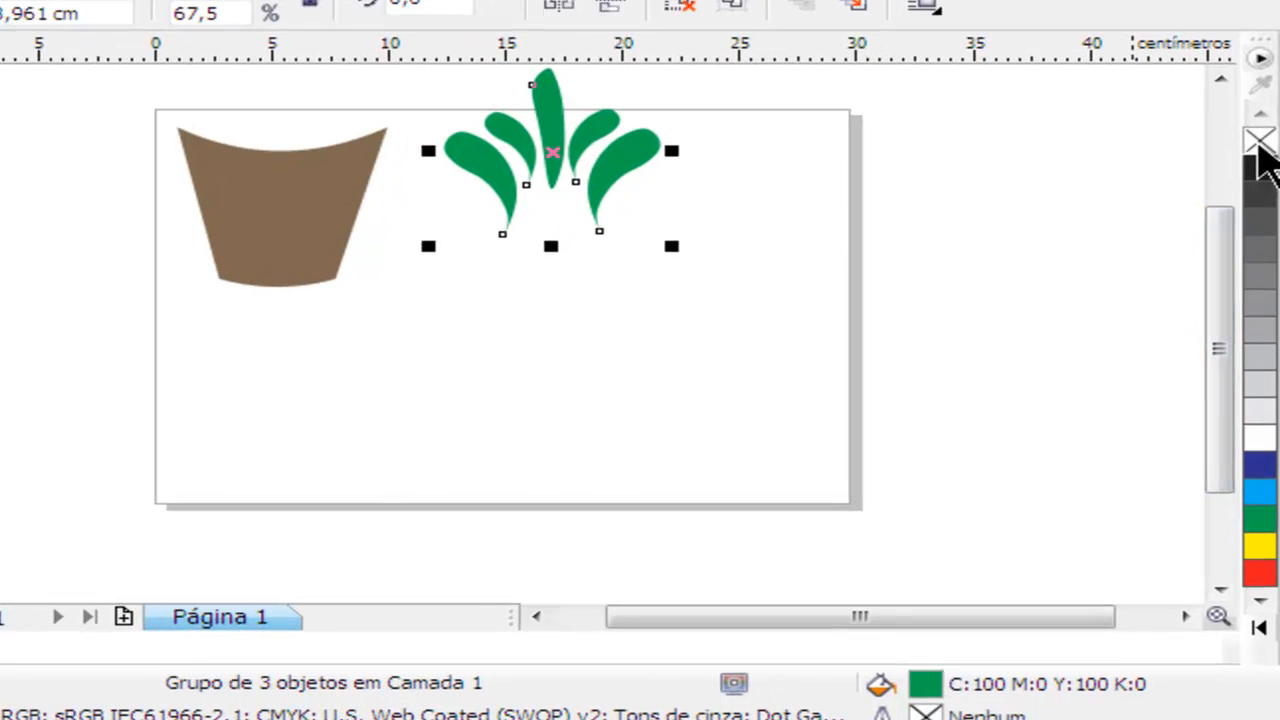
- Shrink the leaf group to about 6.3 by 6.1 cm and place it right beside the pot near the page's upper edge
{"action": "left_click_drag", "start_coordinate": [541, 126], "coordinate": [521, 203]}
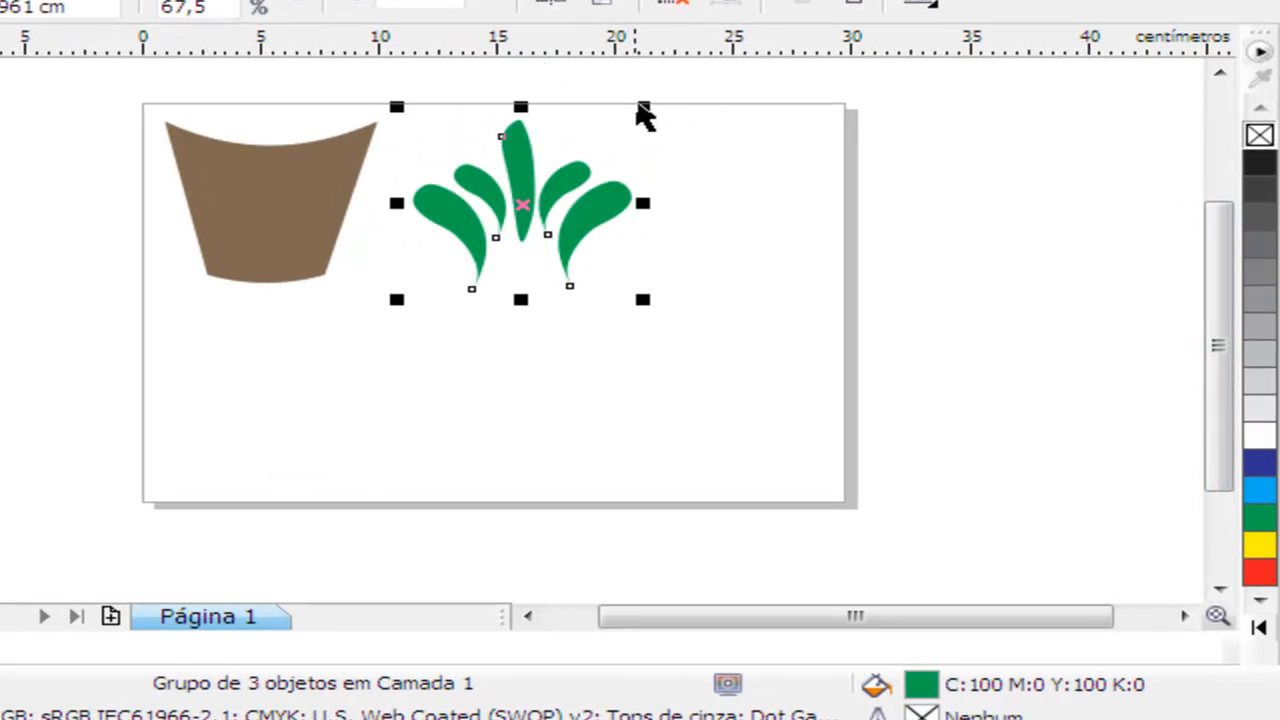
{"action": "left_click_drag", "start_coordinate": [641, 105], "coordinate": [568, 160]}
{"action": "left_click_drag", "start_coordinate": [480, 222], "coordinate": [468, 148]}
{"action": "mouse_move", "coordinate": [290, 220]}
{"action": "left_mouse_down"}
{"action": "mouse_move", "coordinate": [271, 220]}
{"action": "mouse_move", "coordinate": [283, 218]}
{"action": "left_mouse_up"}
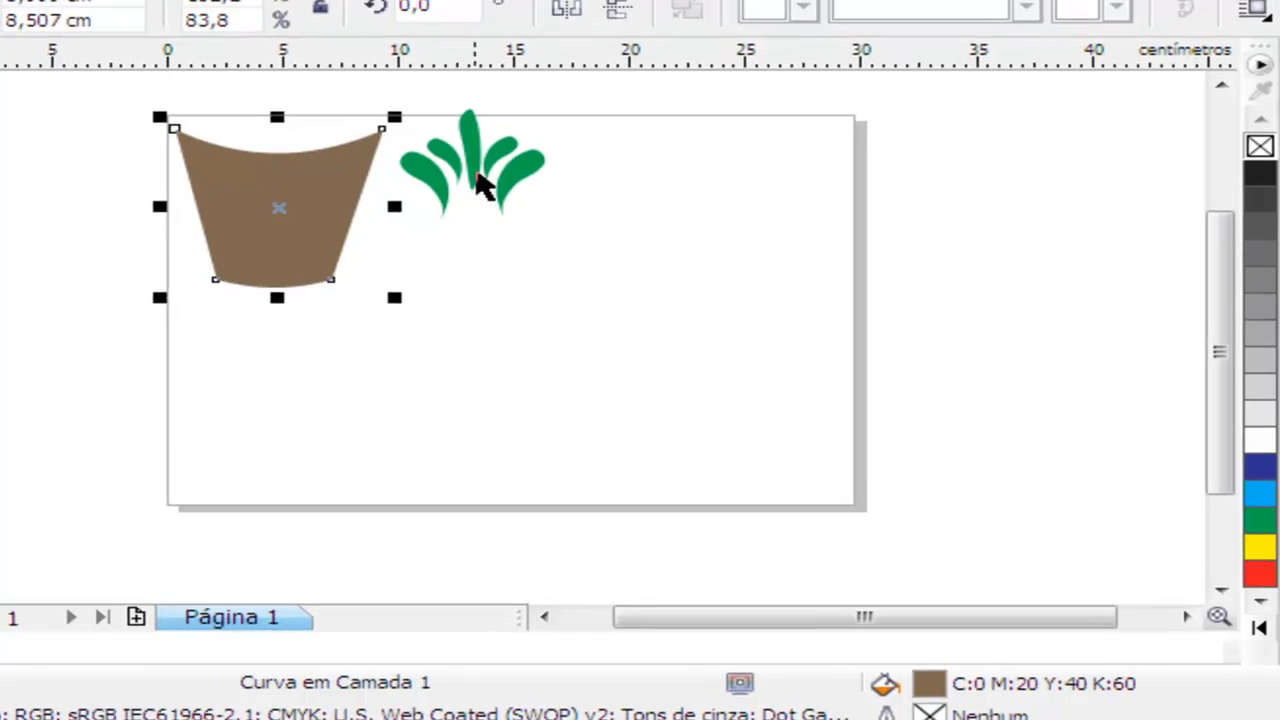
{"action": "left_click_drag", "start_coordinate": [478, 183], "coordinate": [452, 178]}
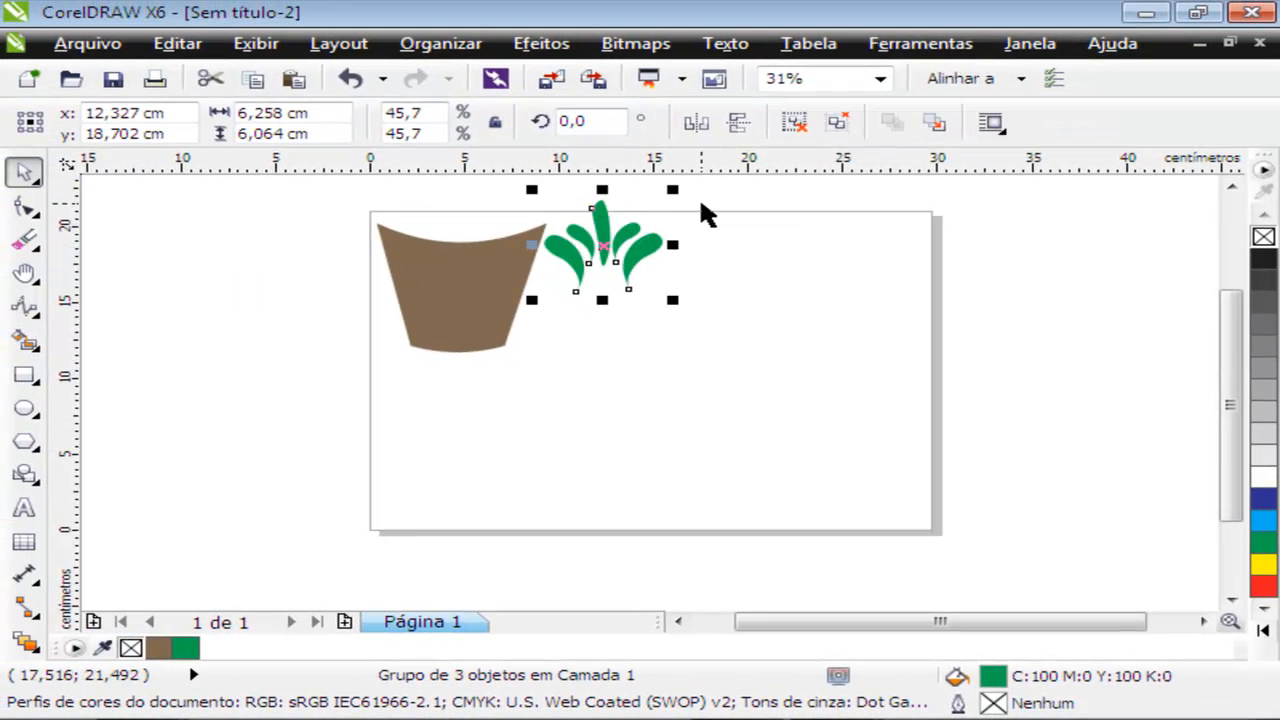
- Duplicate the pot and leaves onto the page's right side and set the duplicate leaves into the duplicate pot's opening
{"action": "left_click_drag", "start_coordinate": [740, 192], "coordinate": [240, 460]}
{"action": "key", "text": "ctrl+d"}
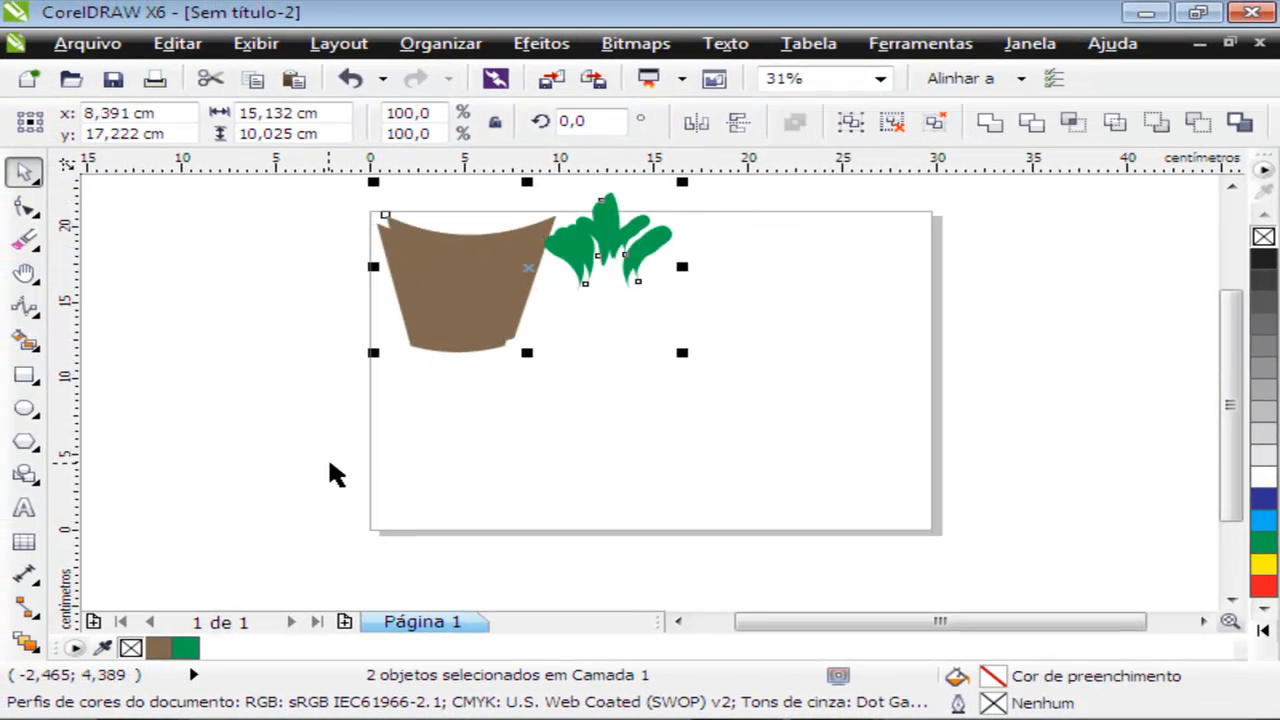
{"action": "left_click_drag", "start_coordinate": [480, 289], "coordinate": [790, 331]}
{"action": "left_click", "coordinate": [872, 450]}
{"action": "left_click_drag", "start_coordinate": [888, 283], "coordinate": [805, 318]}
{"action": "left_click_drag", "start_coordinate": [789, 258], "coordinate": [832, 226]}
- Group the assembled potted plant and place a copy of it in the page's lower-left corner
{"action": "left_click_drag", "start_coordinate": [937, 181], "coordinate": [712, 393]}
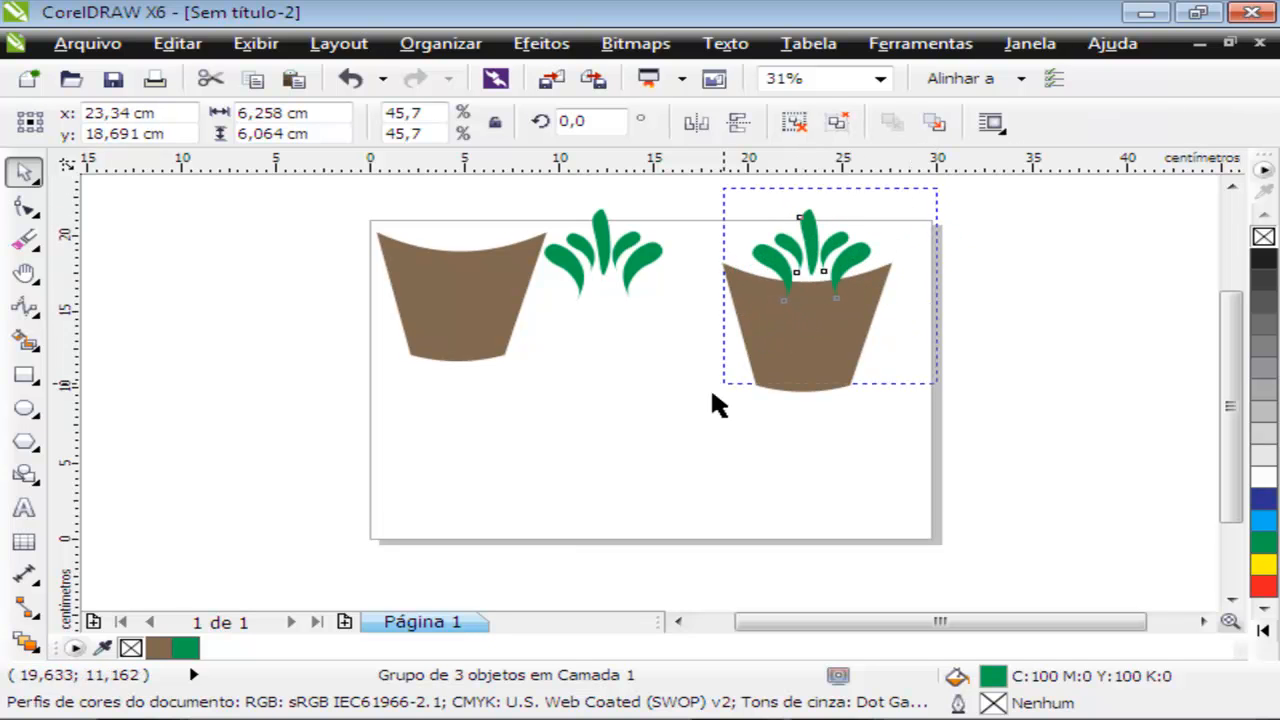
{"action": "left_click_drag", "start_coordinate": [676, 443], "coordinate": [690, 448]}
{"action": "key", "text": "ctrl+g"}
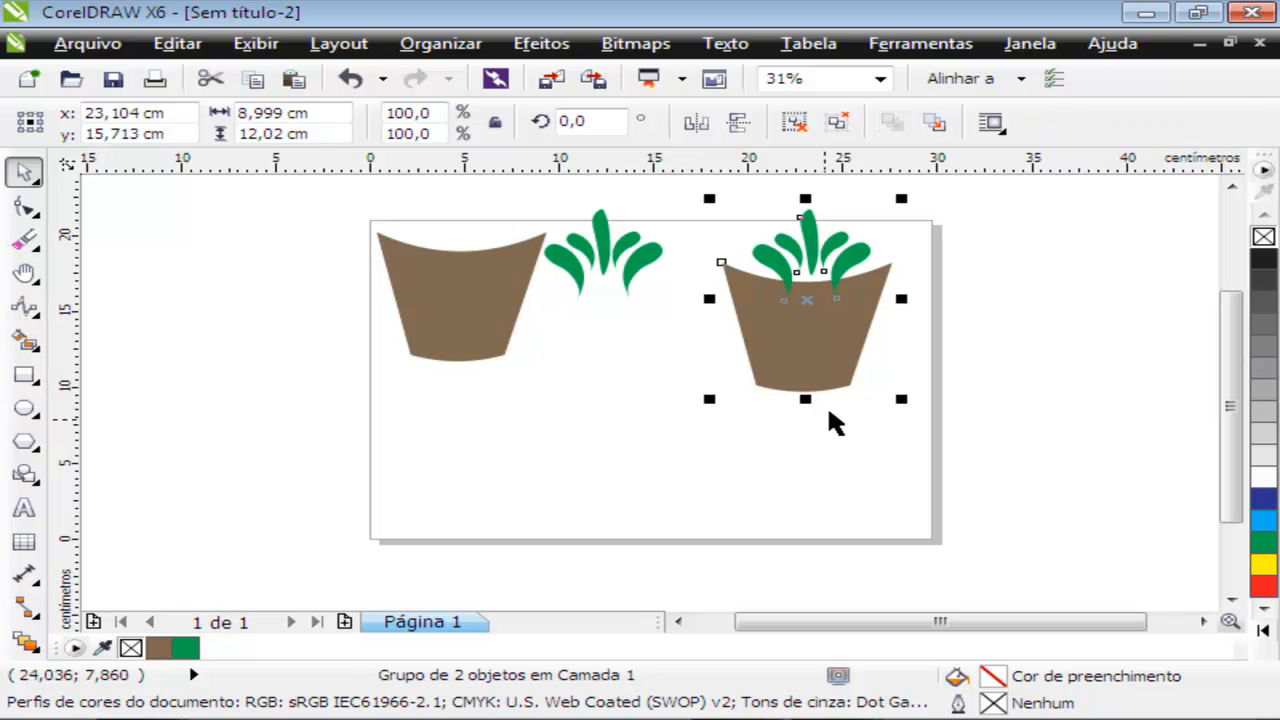
{"action": "left_click_drag", "start_coordinate": [831, 350], "coordinate": [503, 463]}
{"action": "key", "text": "ctrl+d"}
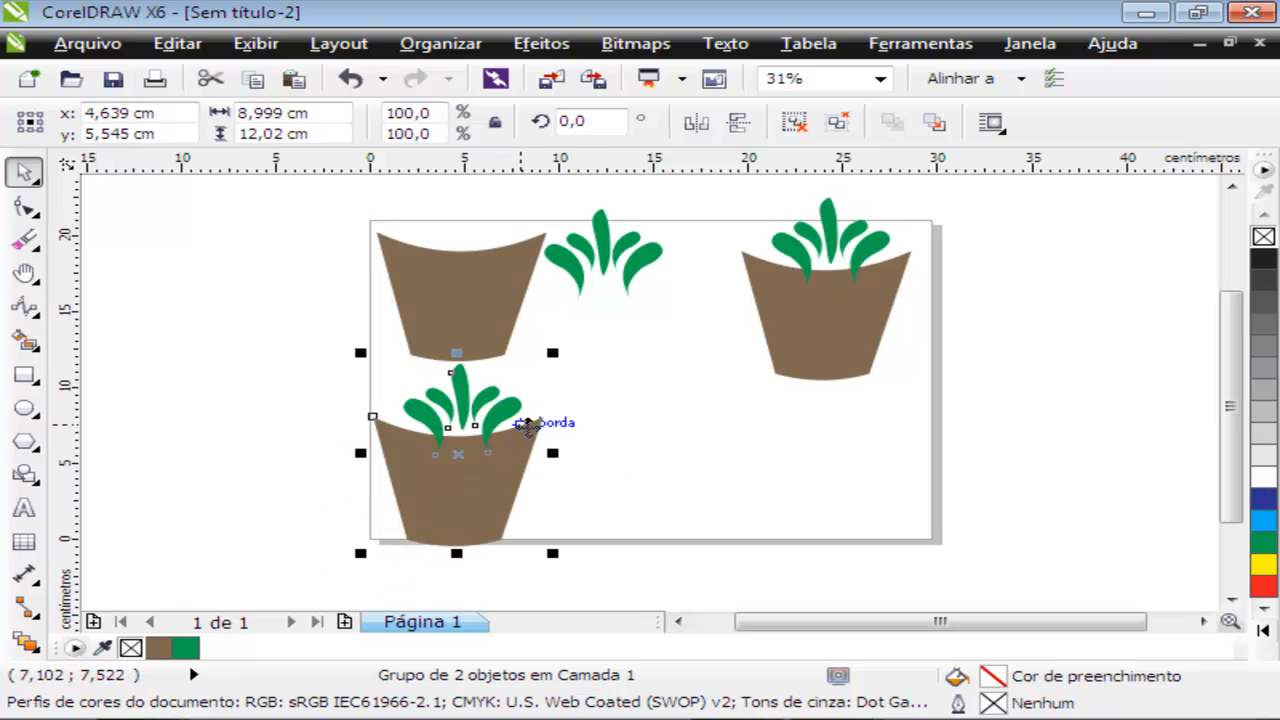
- Ungroup the lower-left potted plant and weld its leaves and pot into one brown shape
{"action": "left_click", "coordinate": [583, 431]}
{"action": "left_click", "coordinate": [478, 418]}
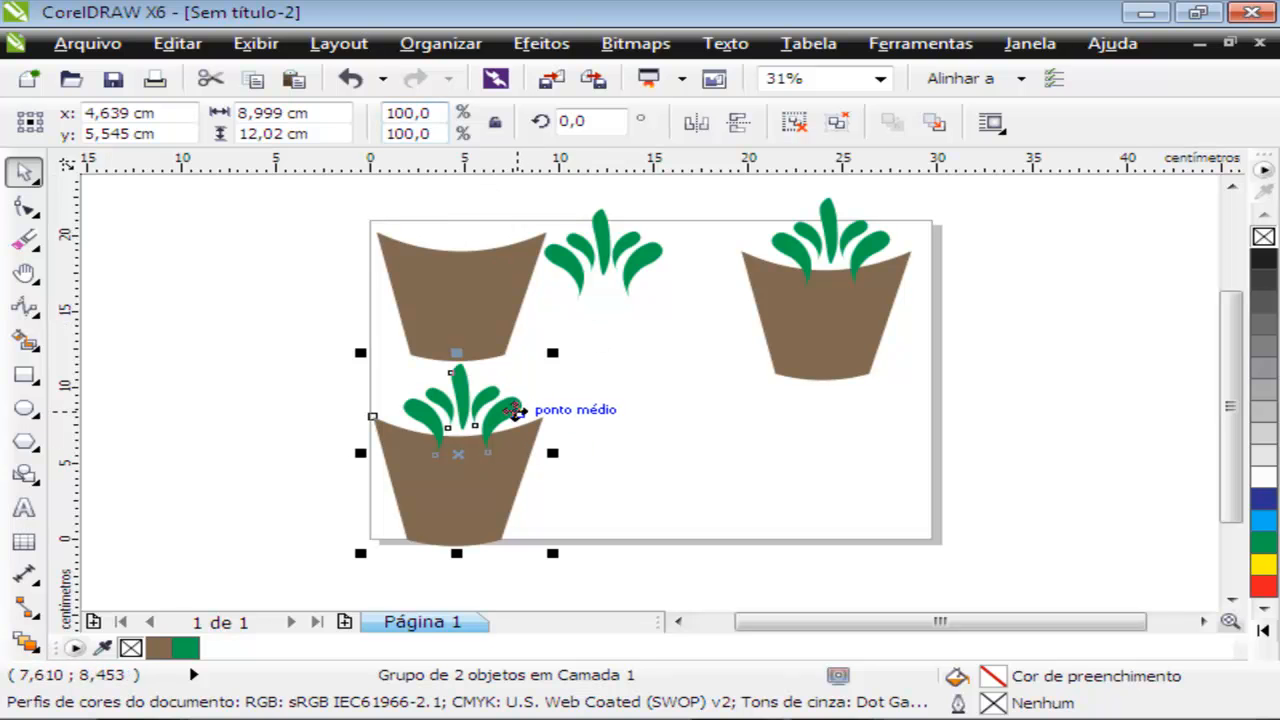
{"action": "key", "text": "ctrl+u"}
{"action": "left_click", "coordinate": [722, 429]}
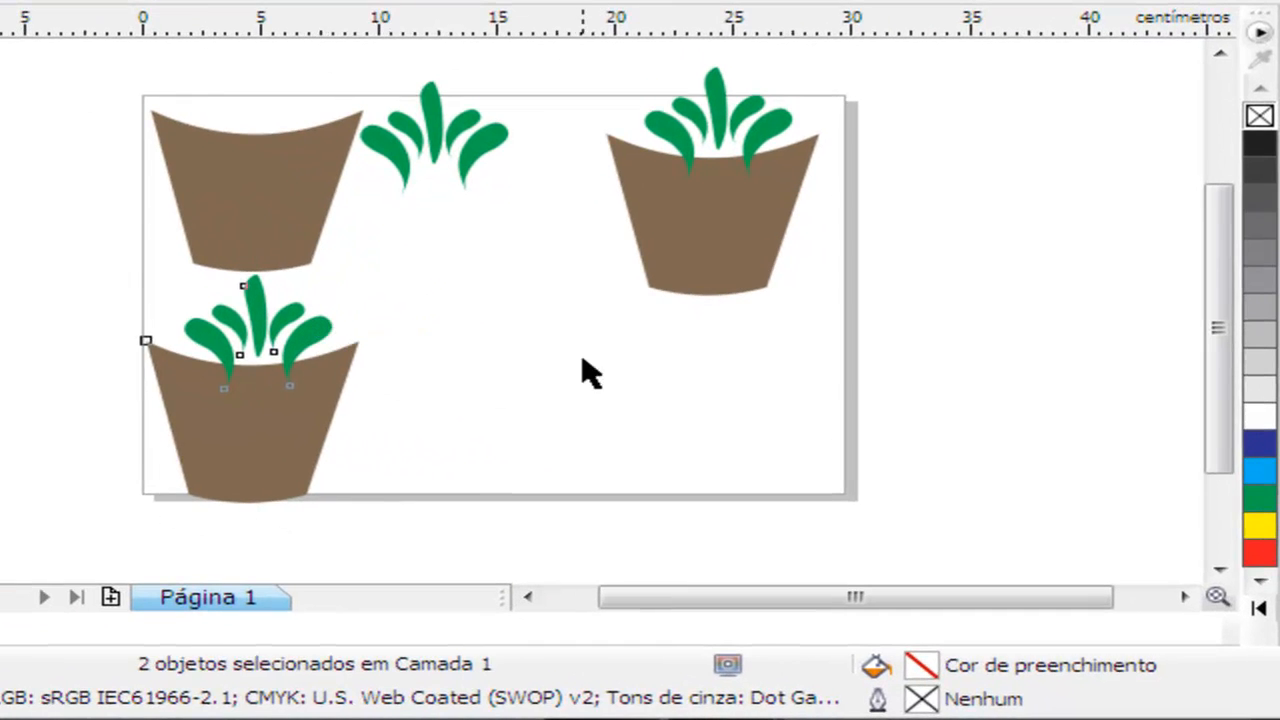
{"action": "left_click_drag", "start_coordinate": [310, 425], "coordinate": [281, 401]}
{"action": "left_click_drag", "start_coordinate": [78, 273], "coordinate": [430, 526]}
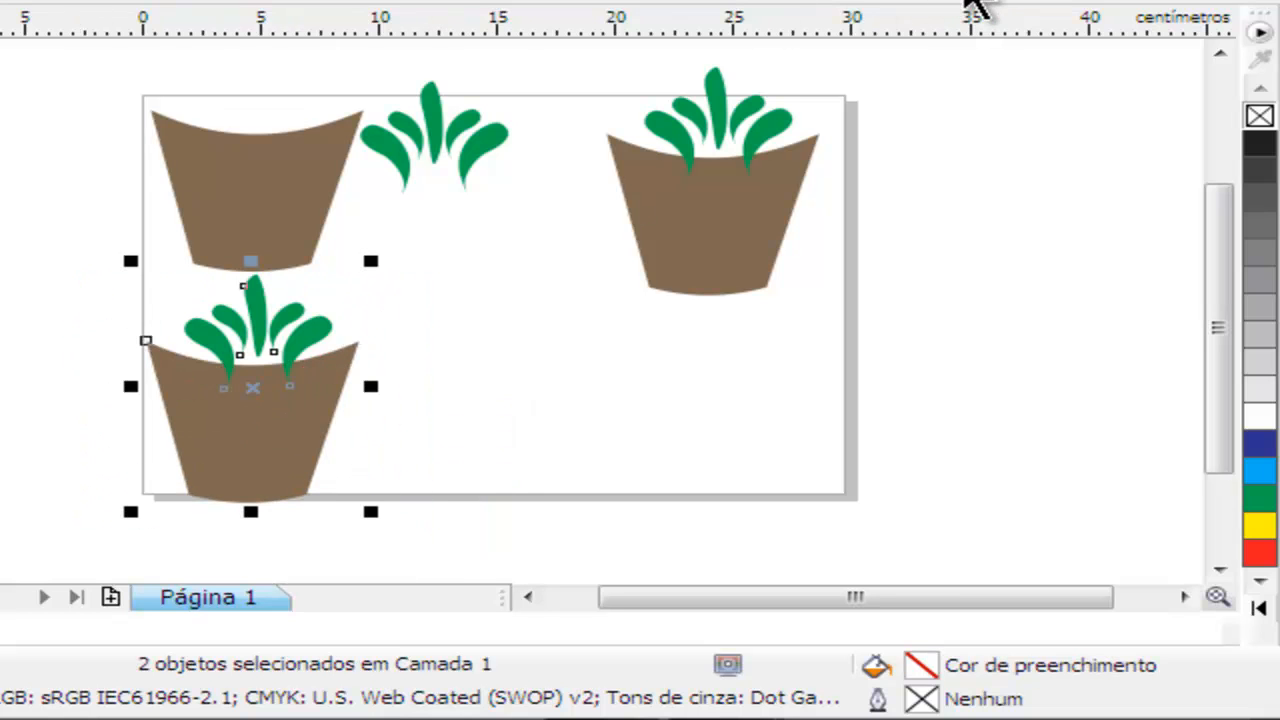
{"action": "left_click", "coordinate": [640, 240]}
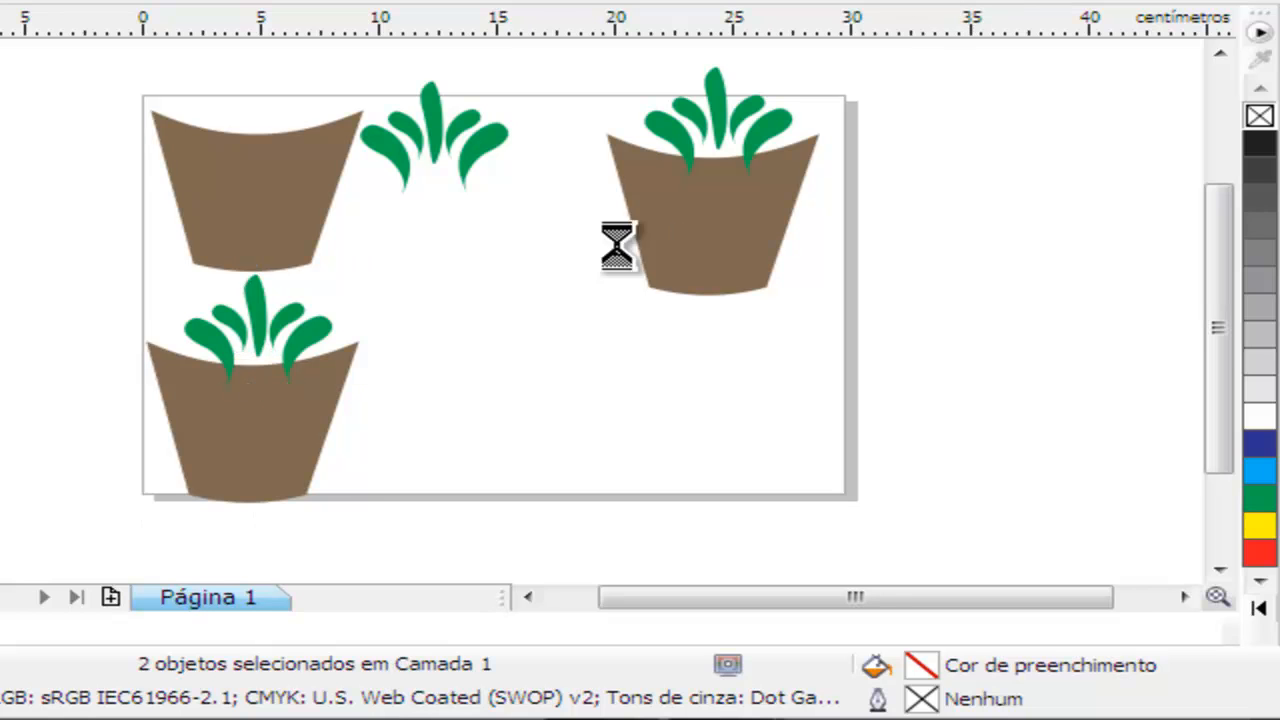
- Place another copy of the grouped potted plant beside the welded one at the page's lower middle and ungroup it
{"action": "left_click", "coordinate": [735, 220]}
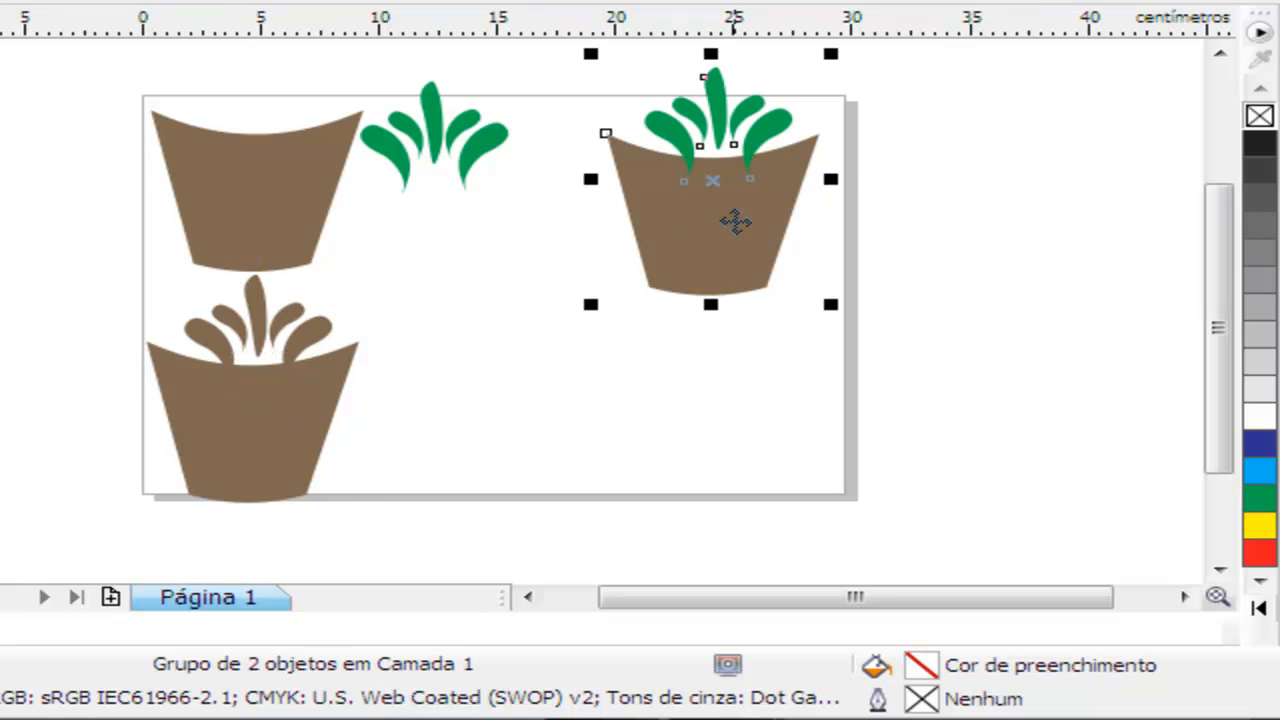
{"action": "left_click_drag", "start_coordinate": [729, 220], "coordinate": [517, 409]}
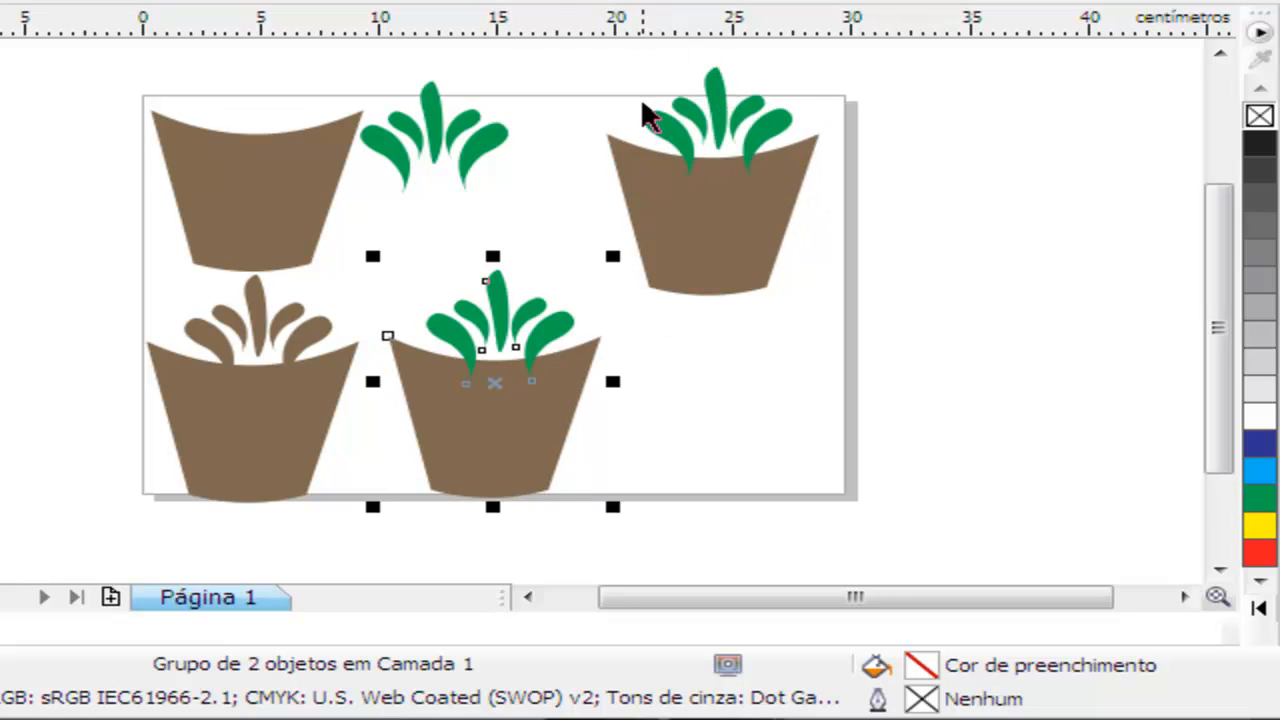
{"action": "key", "text": "ctrl+u"}
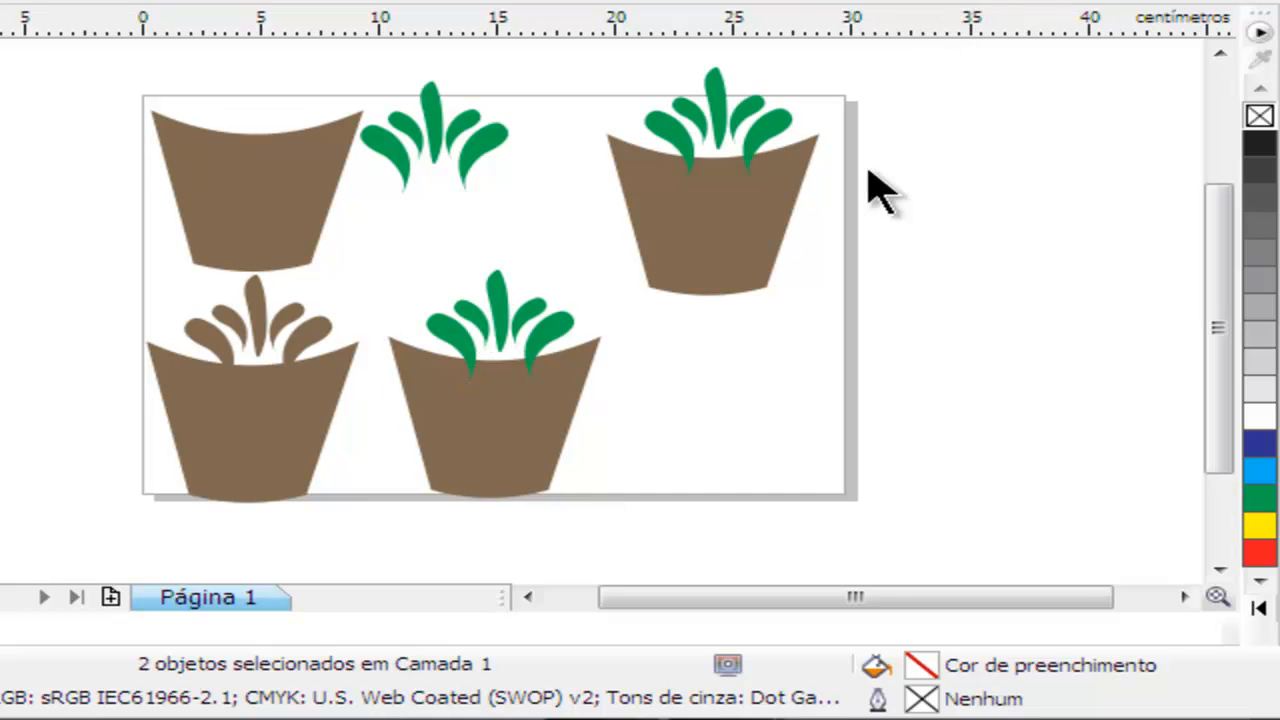
- Trim the lower-middle pot with its leaves and move the pot slightly down so the cut notches are exposed
{"action": "left_click", "coordinate": [529, 352]}
{"action": "scroll", "coordinate": [517, 370], "scroll_direction": "up", "scroll_amount": 1}
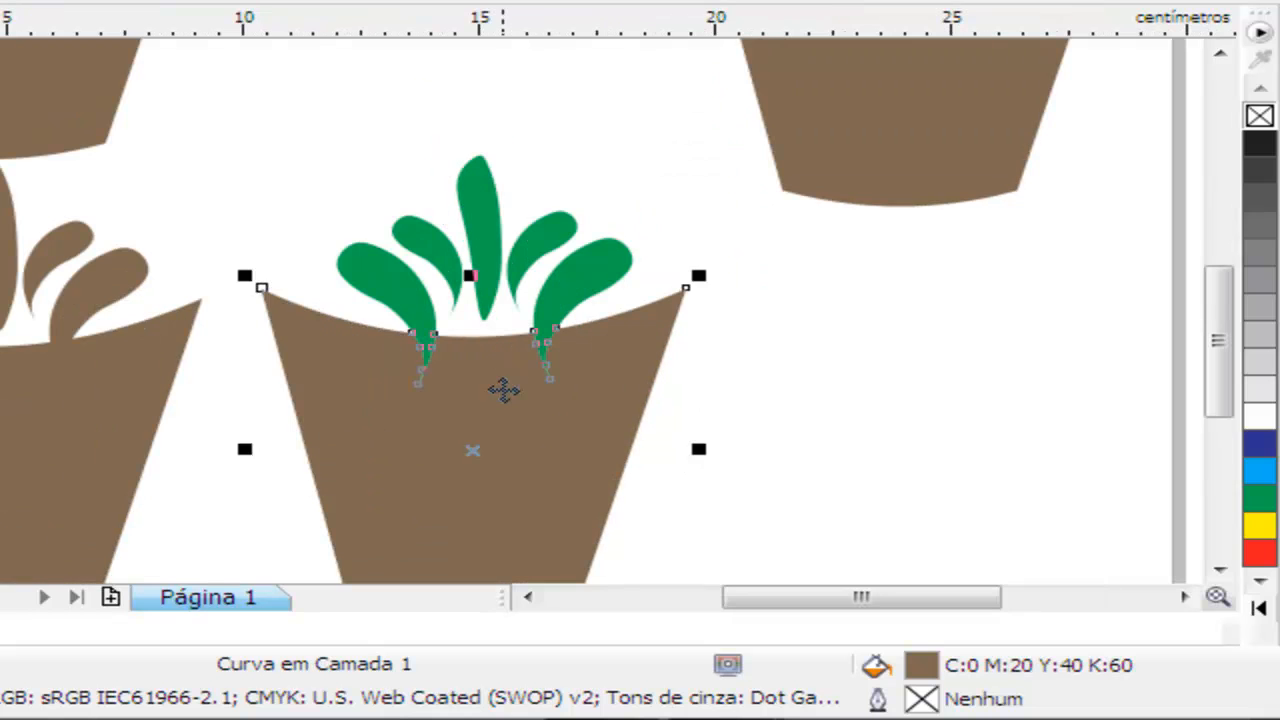
{"action": "left_click", "coordinate": [746, 389]}
{"action": "left_click", "coordinate": [557, 443]}
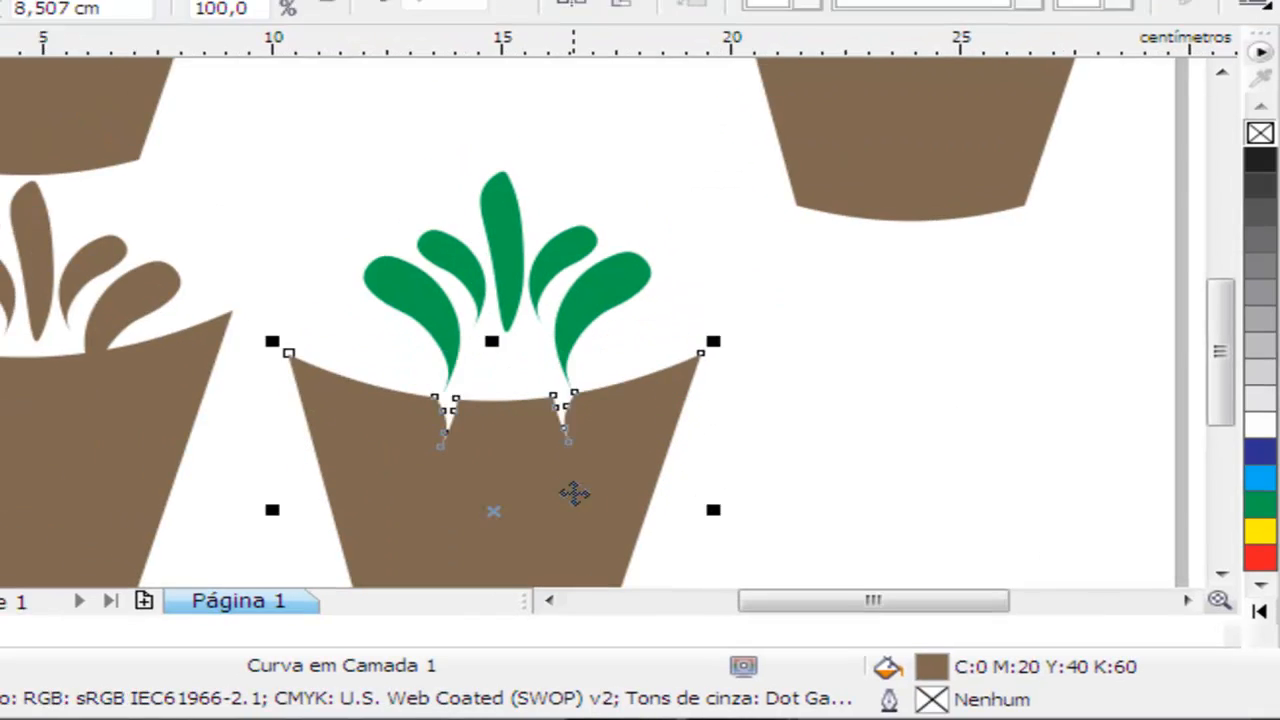
{"action": "scroll", "coordinate": [760, 535], "scroll_direction": "down", "scroll_amount": 1}
- Duplicate the grouped potted plant from the page's upper right into its lower-right corner and ungroup the copy
{"action": "left_click", "coordinate": [875, 298]}
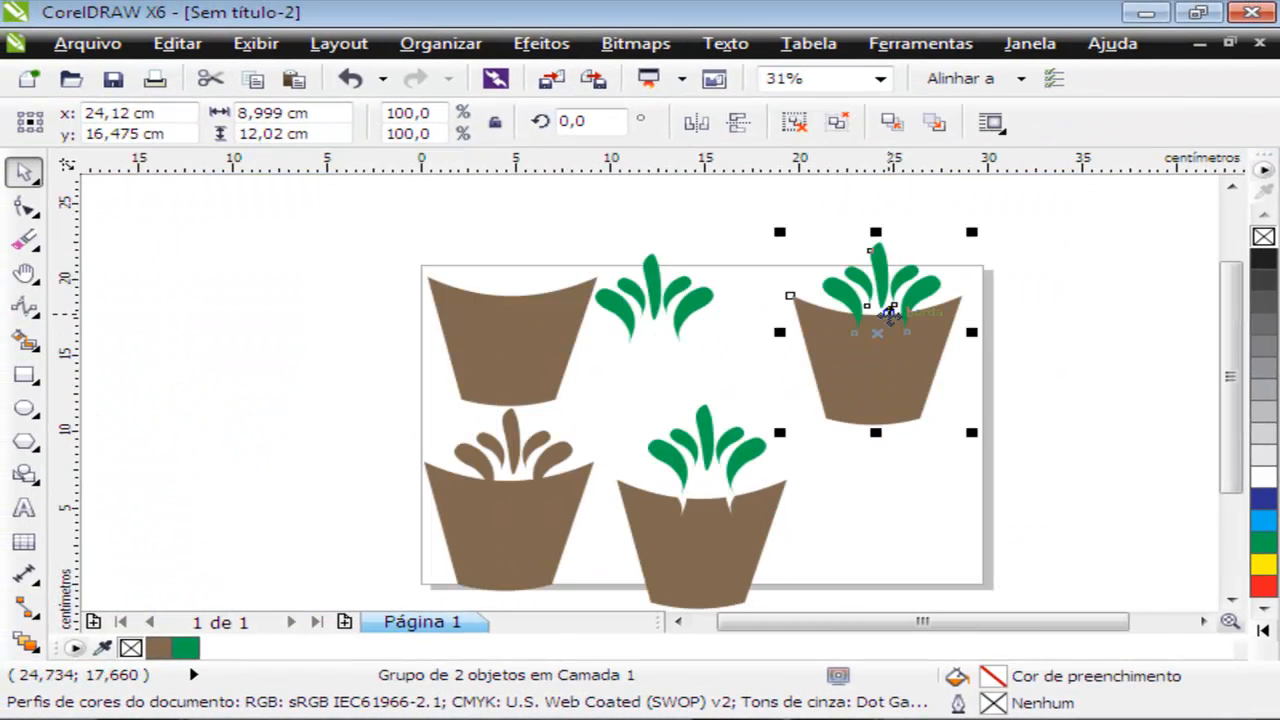
{"action": "key", "text": "ctrl+d"}
{"action": "left_click_drag", "start_coordinate": [889, 333], "coordinate": [902, 520]}
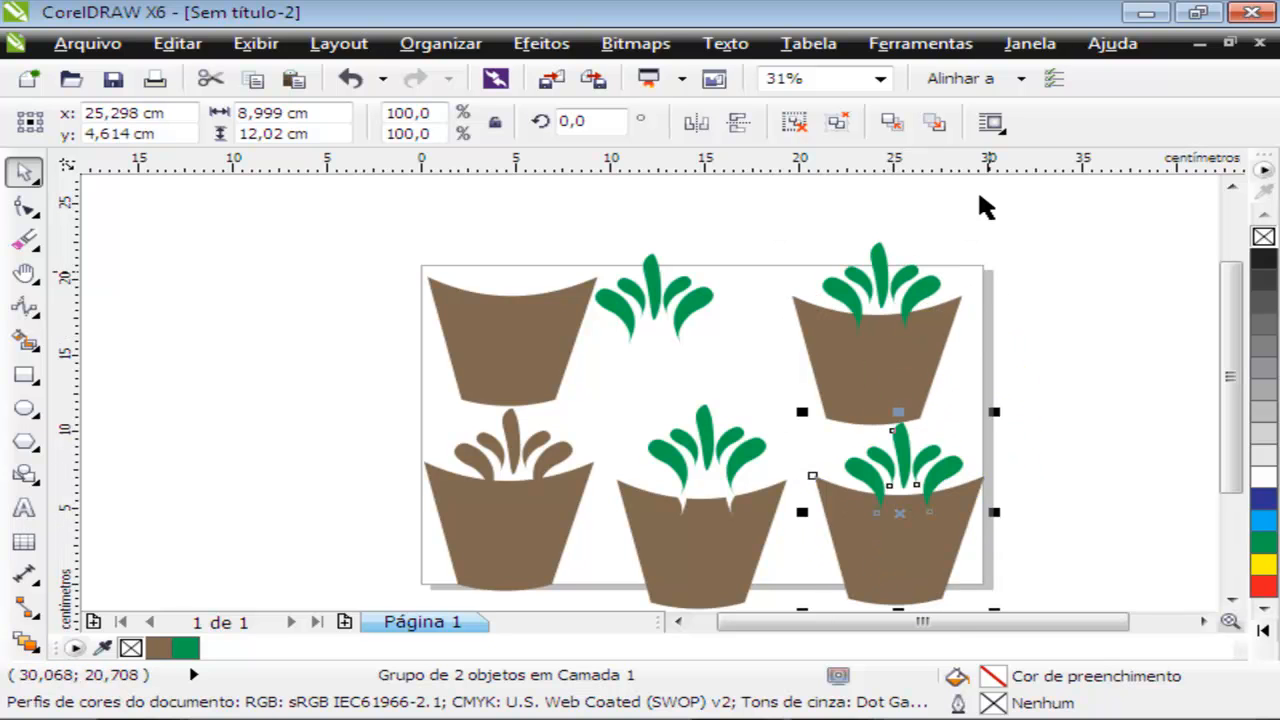
{"action": "key", "text": "ctrl+u"}
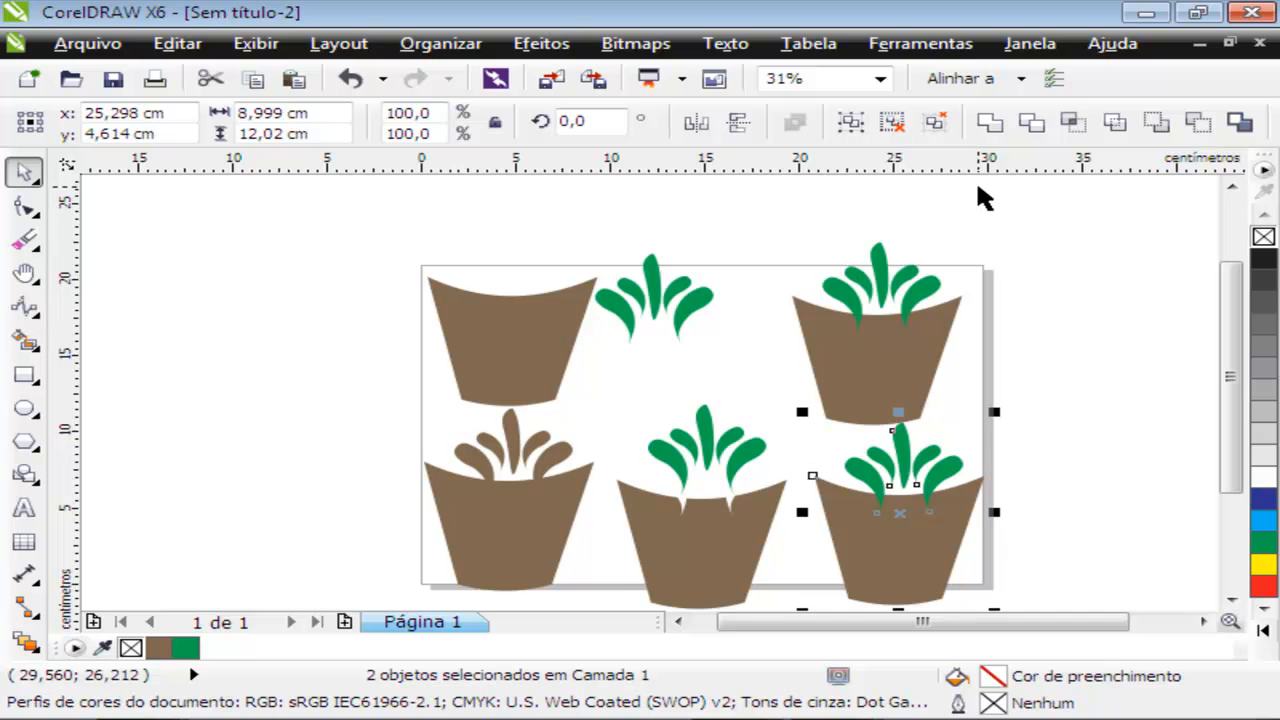
- Intersect the leaves and pot of the lower-right plant and move the resulting brown pieces off the page's right edge
{"action": "left_click_drag", "start_coordinate": [1039, 394], "coordinate": [797, 578]}
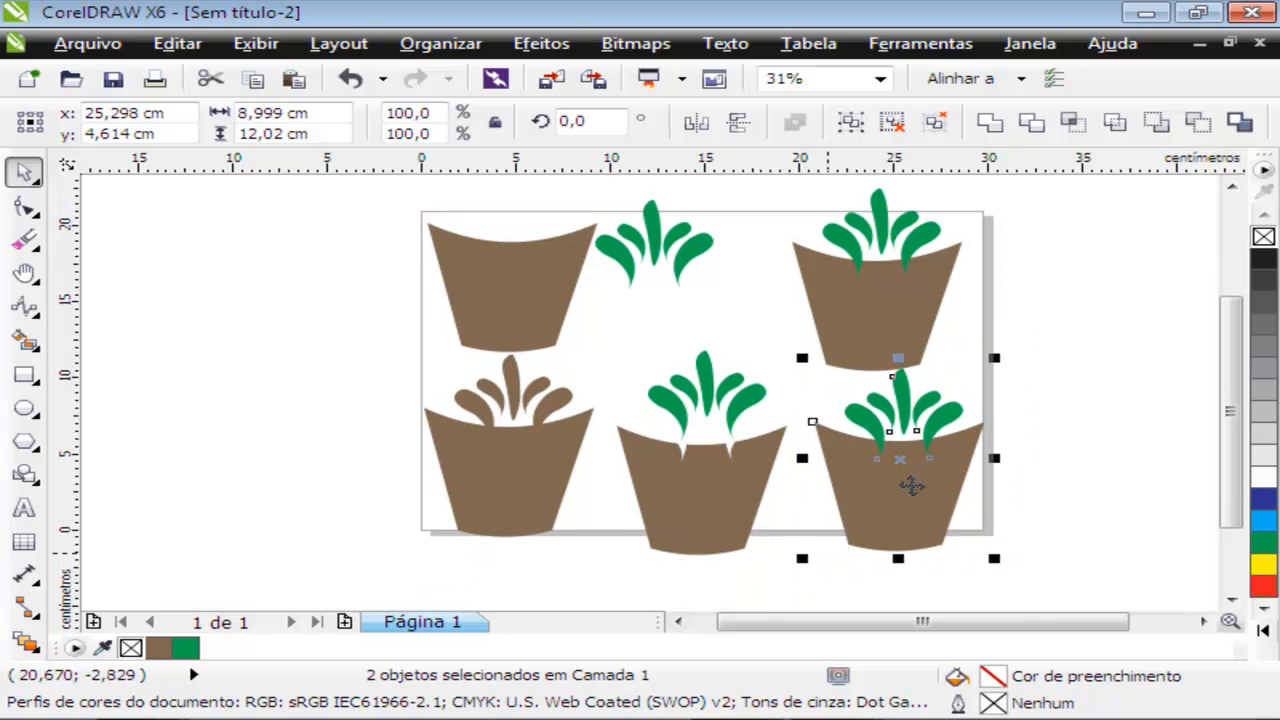
{"action": "left_click", "coordinate": [1075, 124]}
{"action": "scroll", "coordinate": [912, 451], "scroll_direction": "up", "scroll_amount": 2}
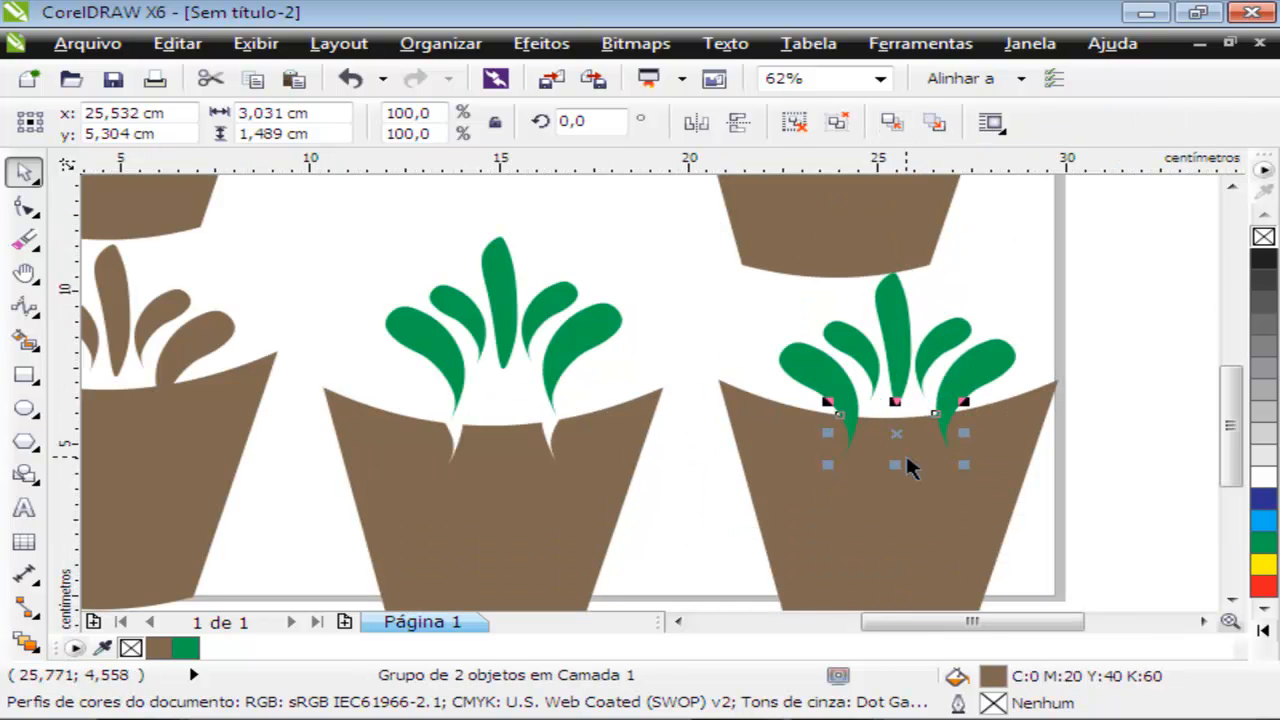
{"action": "left_click_drag", "start_coordinate": [893, 412], "coordinate": [481, 546]}
{"action": "scroll", "coordinate": [560, 530], "scroll_direction": "down", "scroll_amount": 2}
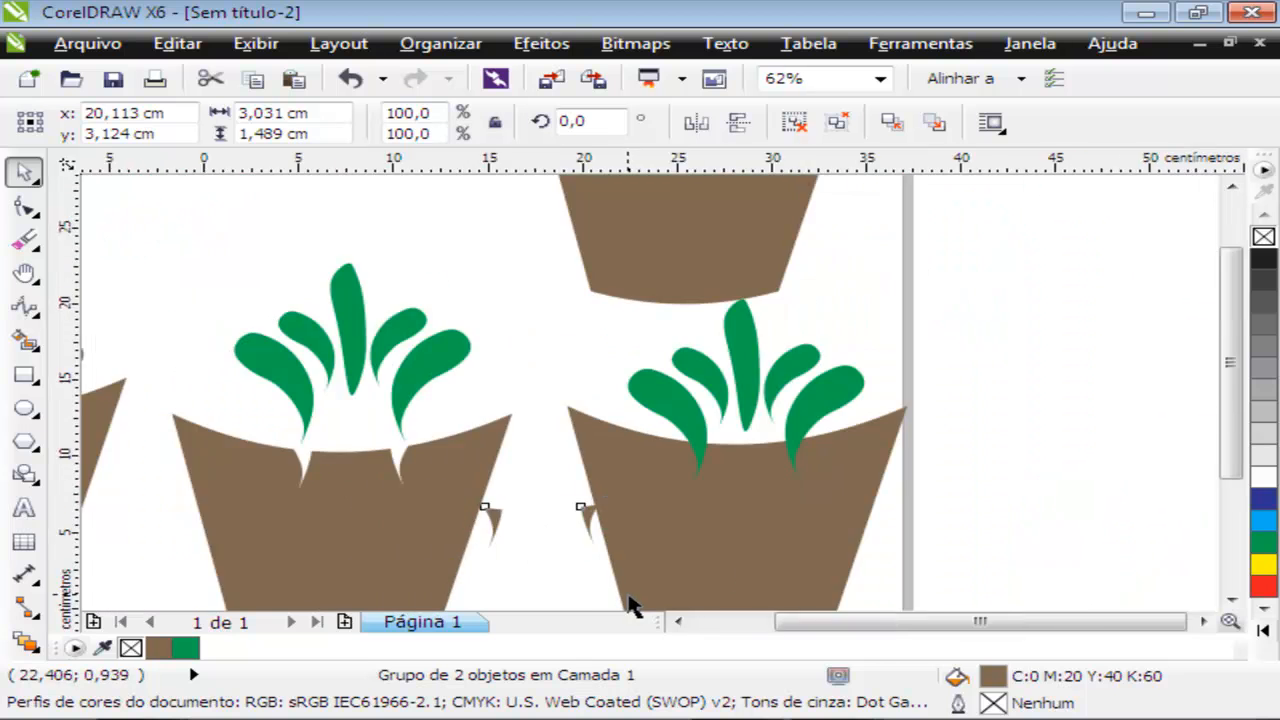
{"action": "scroll", "coordinate": [630, 605], "scroll_direction": "down", "scroll_amount": 2}
{"action": "scroll", "coordinate": [627, 600], "scroll_direction": "up", "scroll_amount": 1}
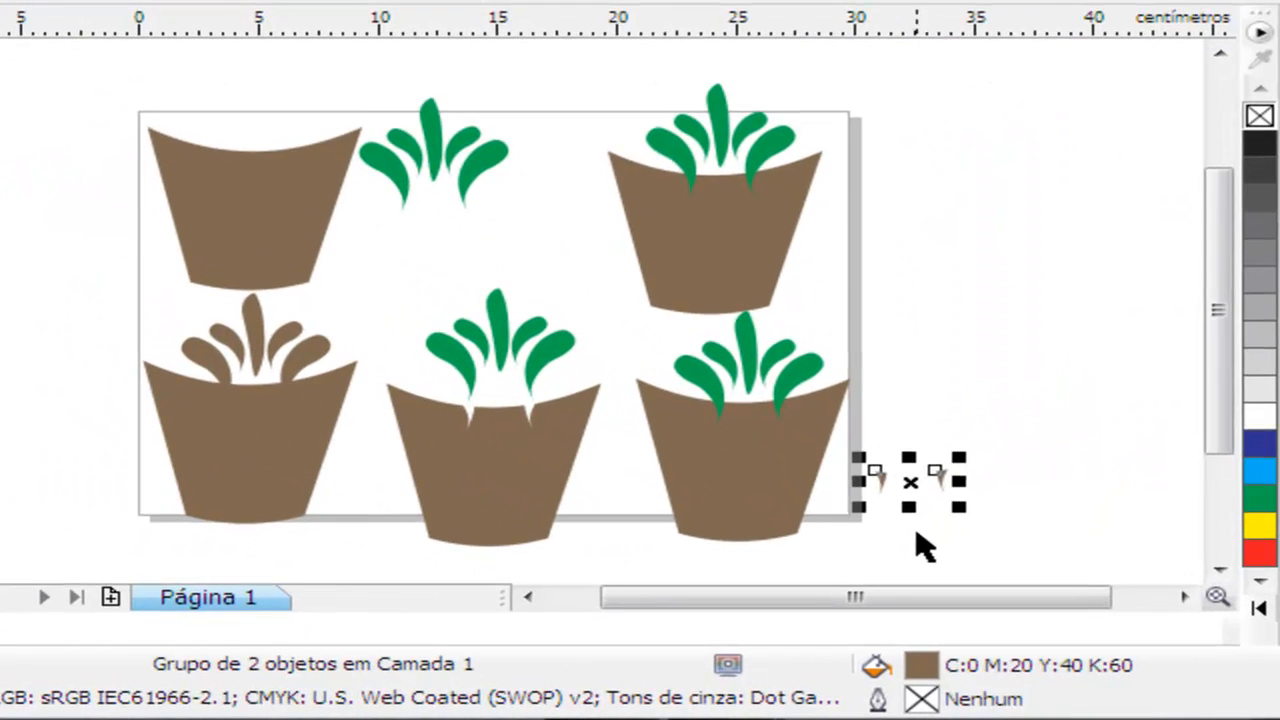
{"action": "left_click", "coordinate": [1083, 383]}
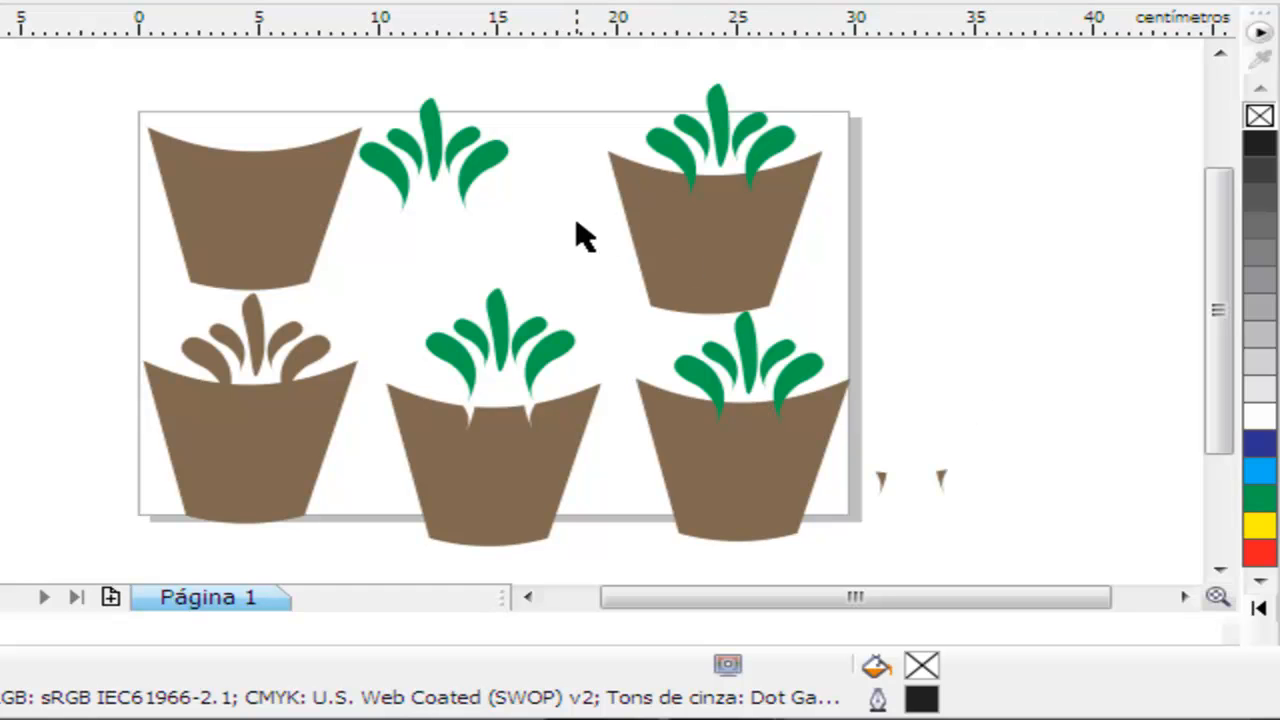